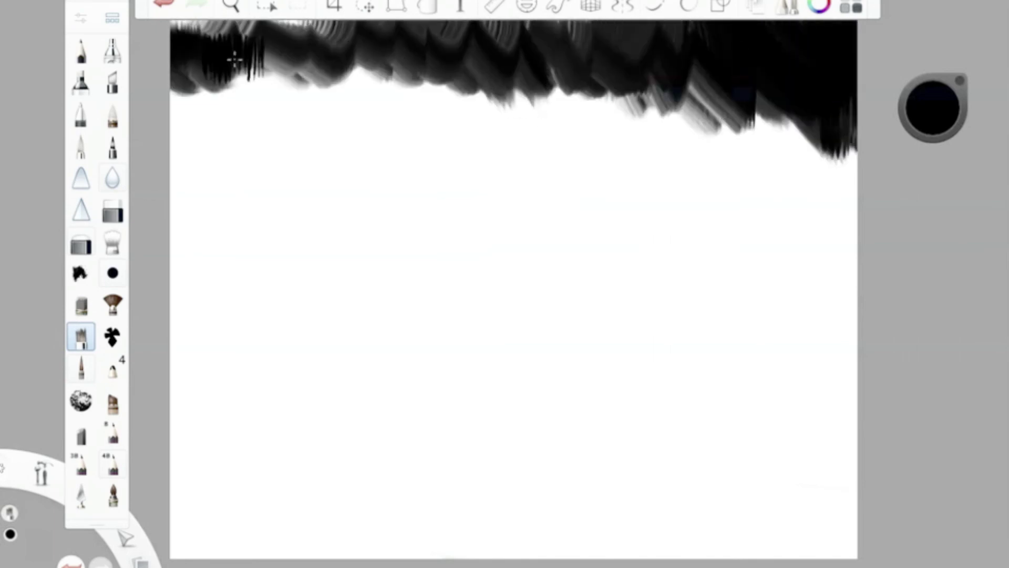
Step: Cover the whole canvas in black and blend the strokes into an even background with the Smudge Round Bristle Brush
mouse_move(903, 191)
mouse_down()
mouse_move(460, 139)
mouse_move(855, 94)
mouse_move(179, 252)
mouse_move(227, 310)
mouse_move(594, 358)
mouse_move(788, 498)
mouse_move(290, 377)
mouse_up()
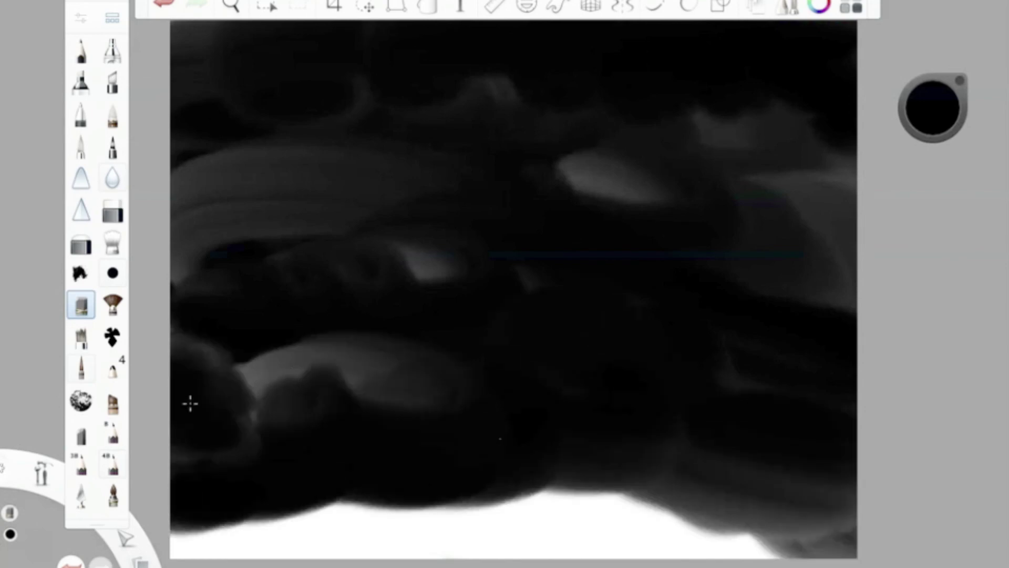
mouse_move(542, 387)
mouse_down()
mouse_move(362, 492)
mouse_move(547, 530)
mouse_move(306, 519)
mouse_move(264, 531)
mouse_move(637, 528)
mouse_move(343, 208)
mouse_move(267, 169)
mouse_up()
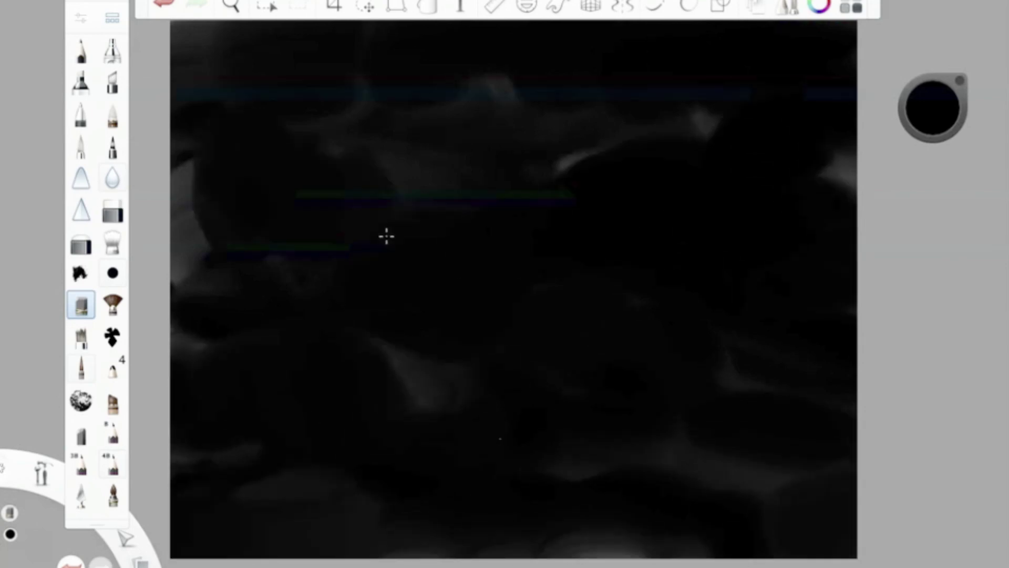
double_click(112, 243)
drag(345, 232, 368, 232)
drag(305, 327, 293, 326)
click(744, 310)
mouse_move(744, 310)
mouse_down()
mouse_move(237, 388)
mouse_move(444, 106)
mouse_move(405, 546)
mouse_move(364, 181)
mouse_move(702, 174)
mouse_up()
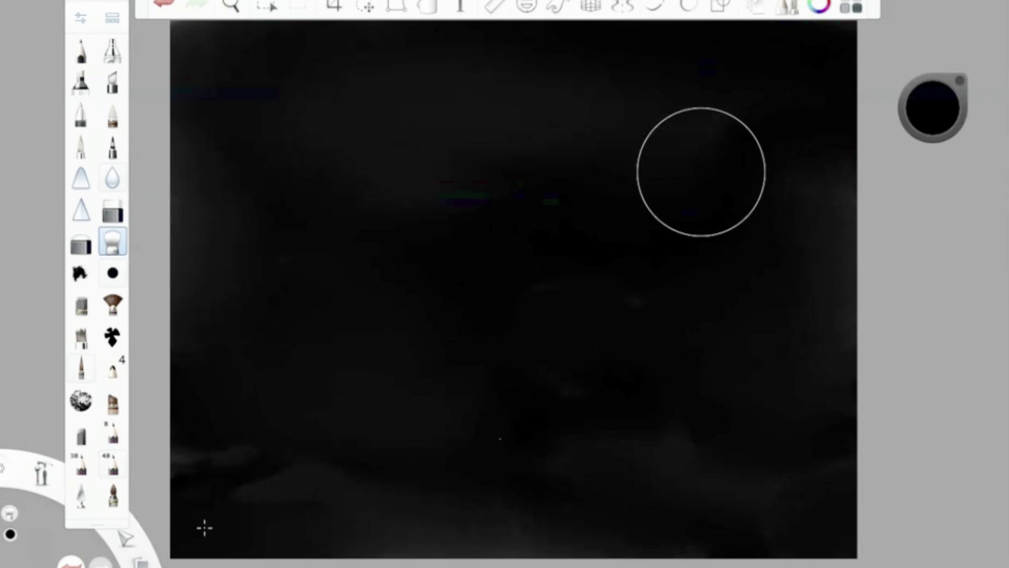
Step: Paint the upper part of the black canvas dark blue with the Soft Pastel brush
click(933, 108)
drag(931, 126, 927, 145)
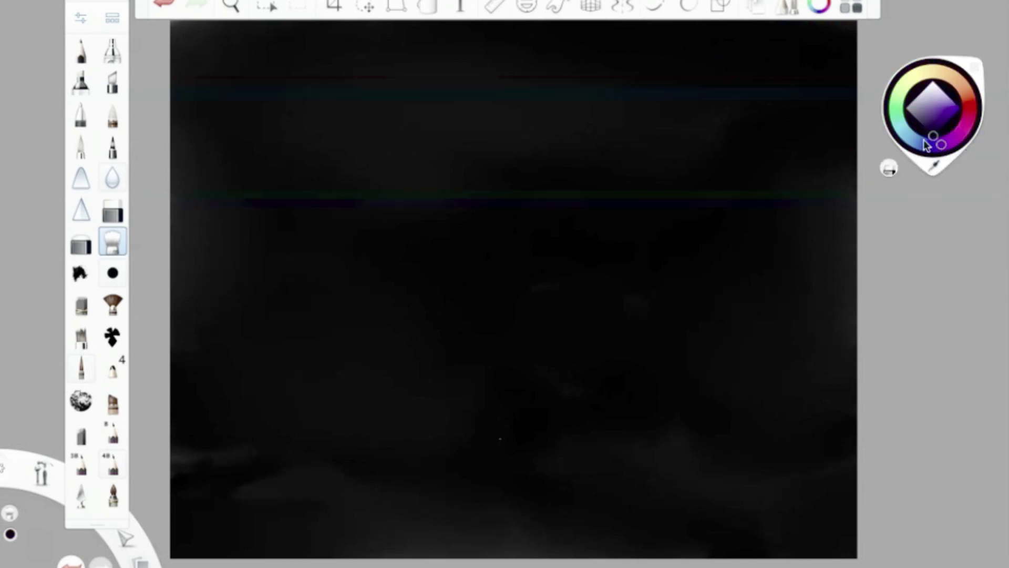
click(82, 310)
mouse_move(480, 212)
mouse_down()
mouse_move(597, 232)
mouse_move(431, 284)
mouse_move(175, 80)
mouse_up()
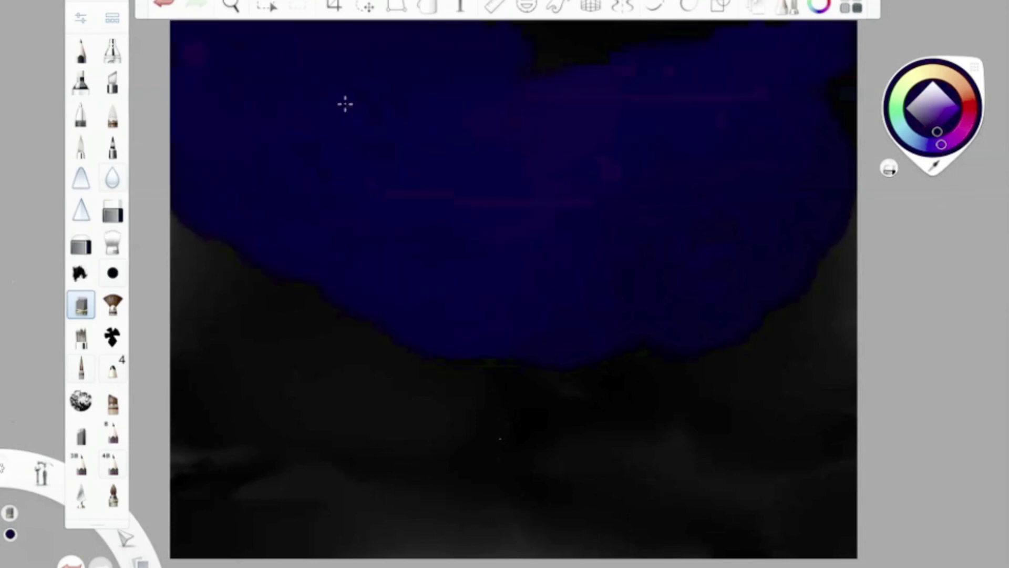
drag(836, 226, 836, 337)
Step: Smudge the lower, side and top edges of the dark blue area into the black background
drag(463, 314, 156, 109)
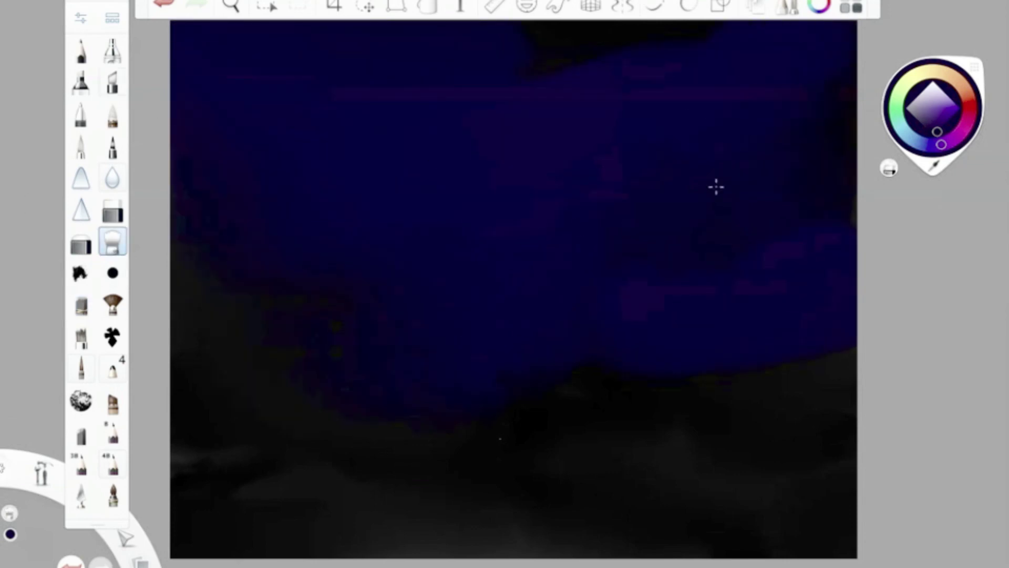
drag(842, 336, 820, 410)
drag(782, 377, 576, 68)
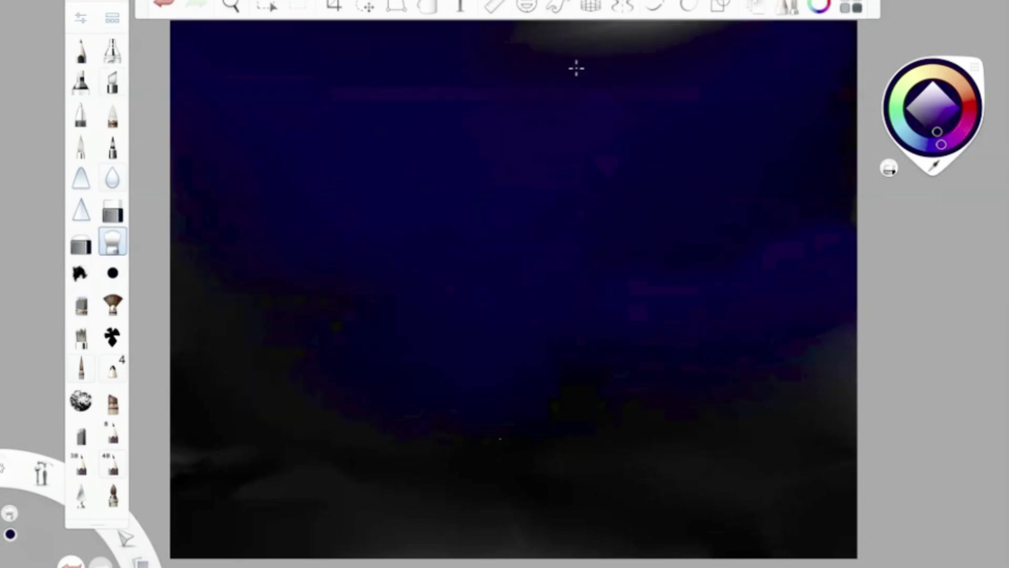
mouse_move(547, 120)
mouse_down()
mouse_move(537, 31)
mouse_move(778, 37)
mouse_up()
Step: Paint a purple cloud in the upper right of the sky and smudge its underside at size 90, flow 10% and strength 15%
click(935, 117)
mouse_move(795, 116)
mouse_down()
mouse_move(676, 100)
mouse_move(473, 147)
mouse_up()
click(112, 241)
click(112, 241)
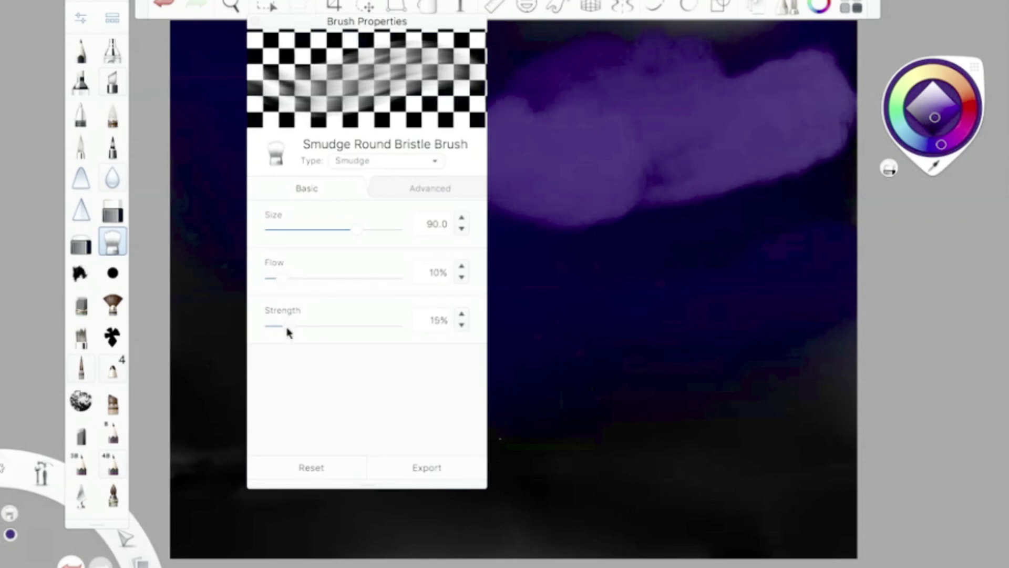
click(615, 183)
mouse_move(615, 182)
mouse_down()
mouse_move(724, 235)
mouse_move(815, 223)
mouse_move(730, 260)
mouse_up()
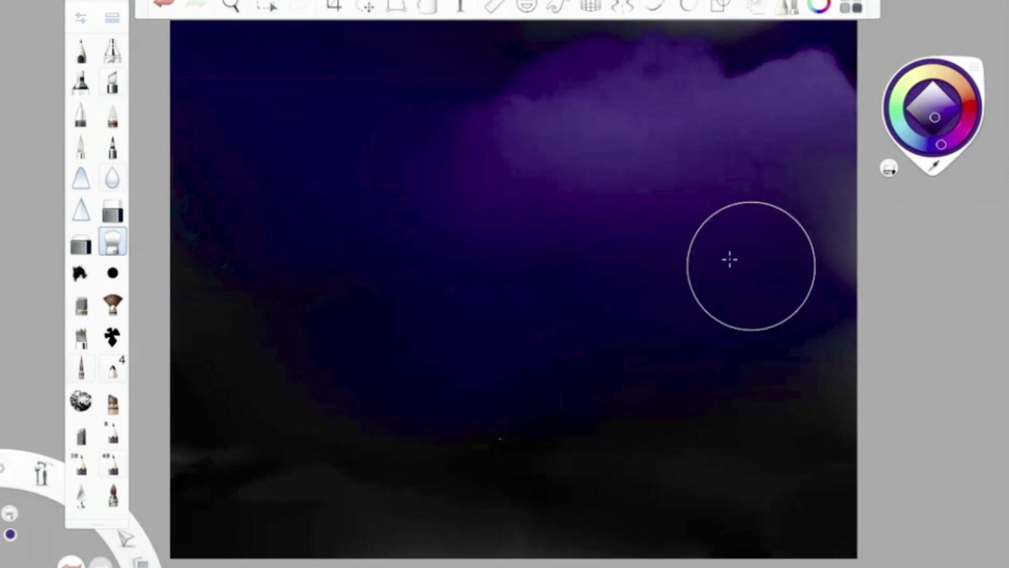
Step: Paint a second purple cloud across the left side of the sky with Soft Pastel and blend its underside into the blue
click(80, 308)
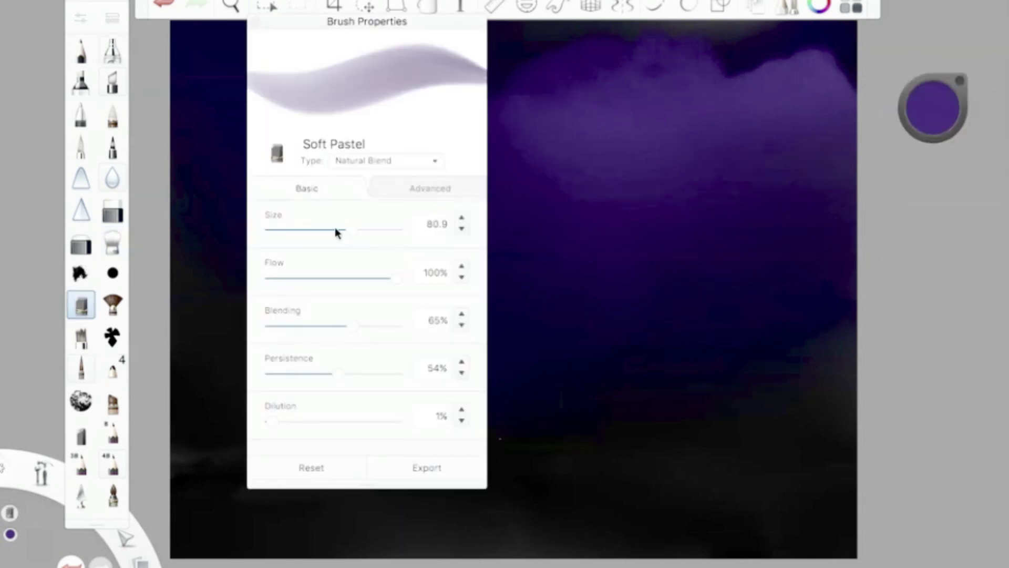
mouse_move(401, 226)
mouse_down()
mouse_move(252, 175)
mouse_move(219, 233)
mouse_move(264, 247)
mouse_up()
mouse_move(560, 271)
mouse_down()
mouse_move(266, 279)
mouse_move(243, 210)
mouse_move(459, 175)
mouse_up()
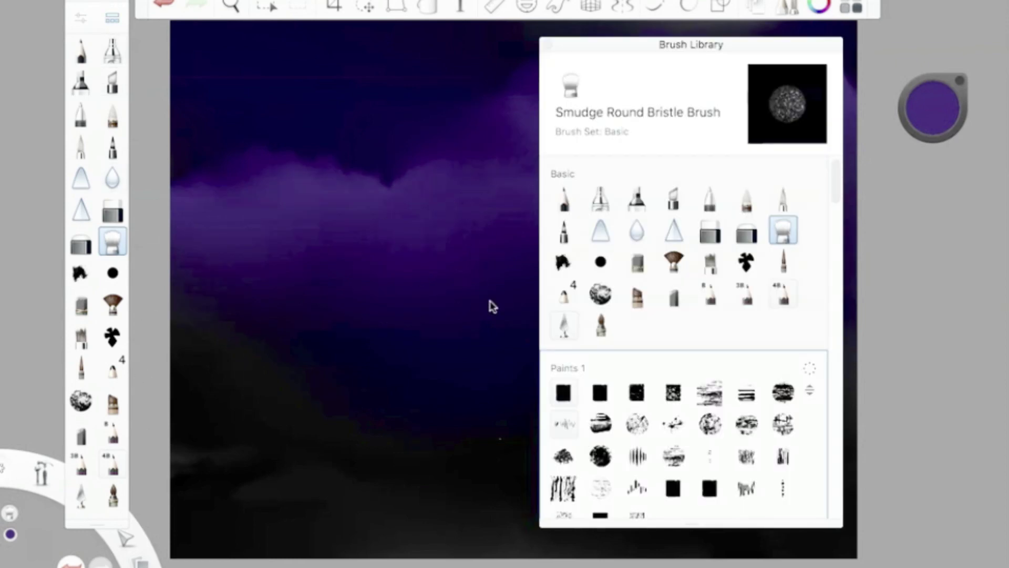
Step: Scumble pale lavender ground along the lower right and lower left of the canvas with the Strong Gouache brush at size 44.7
click(783, 424)
click(933, 108)
click(81, 18)
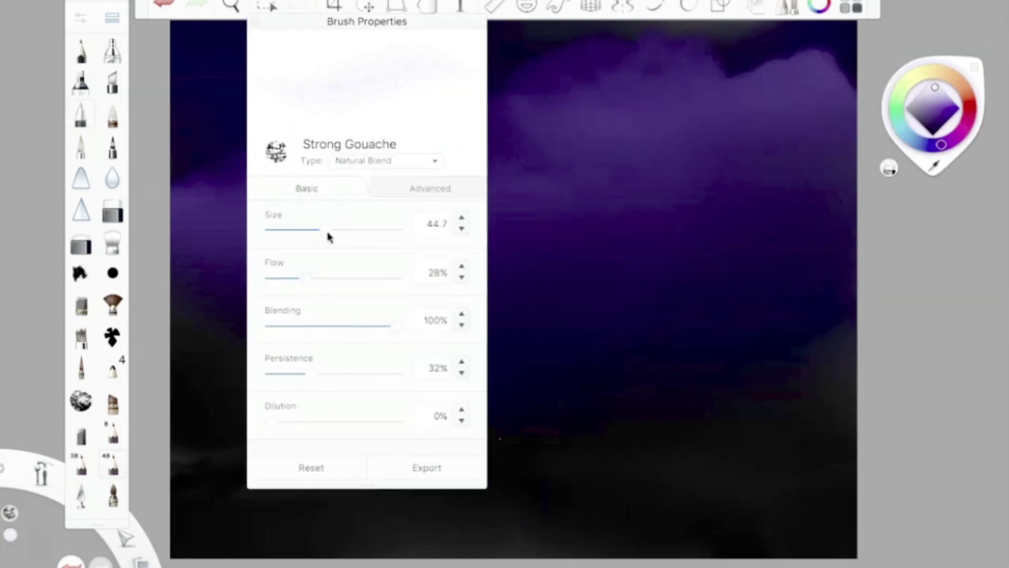
click(661, 421)
mouse_move(751, 473)
mouse_down()
mouse_move(727, 521)
mouse_move(841, 439)
mouse_move(823, 433)
mouse_move(811, 466)
mouse_move(550, 487)
mouse_move(779, 495)
mouse_up()
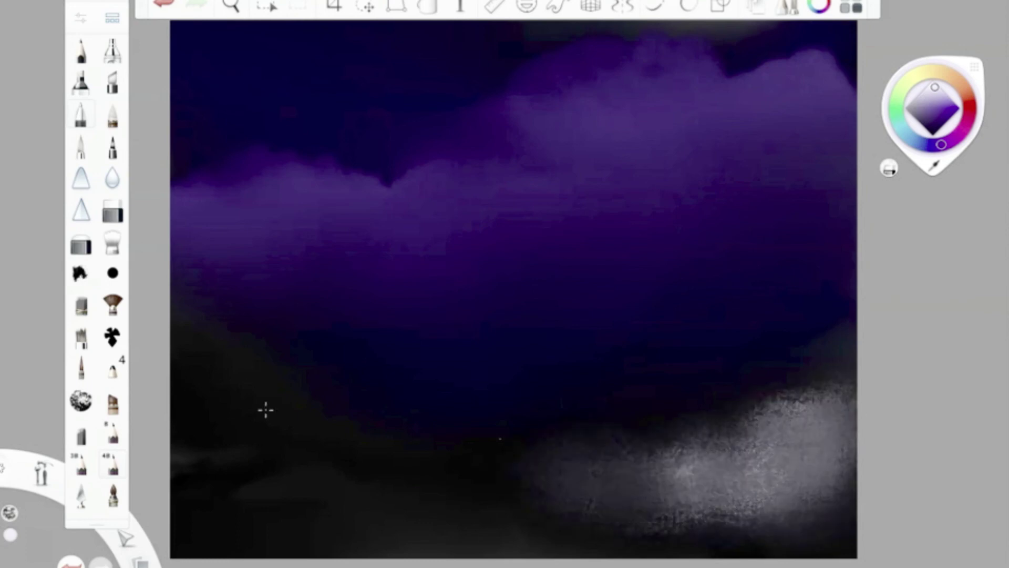
drag(266, 410, 189, 368)
mouse_move(294, 368)
mouse_down()
mouse_move(500, 471)
mouse_move(532, 475)
mouse_move(431, 504)
mouse_up()
mouse_move(364, 425)
mouse_down()
mouse_move(557, 513)
mouse_move(333, 516)
mouse_move(295, 500)
mouse_move(307, 399)
mouse_move(248, 536)
mouse_move(789, 504)
mouse_move(655, 546)
mouse_move(493, 499)
mouse_up()
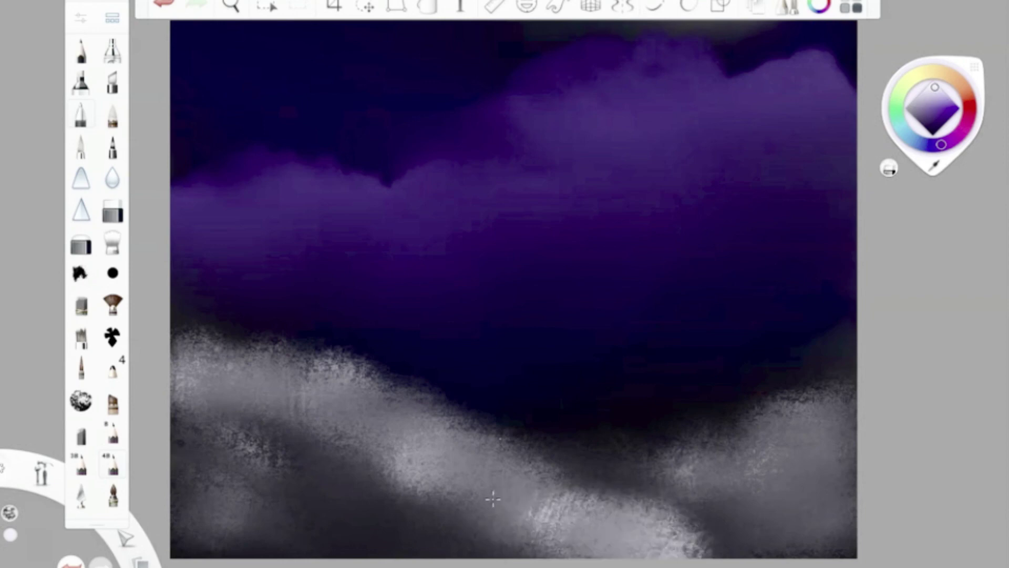
Step: Paint a white slope descending from the canvas's left edge with the Small Rigger brush and blend its body smooth
click(93, 364)
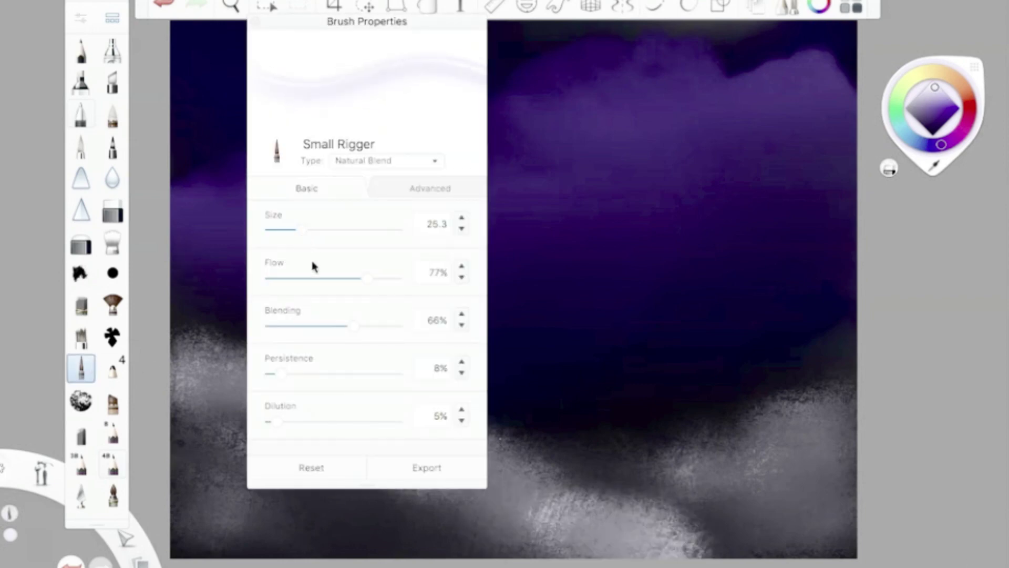
mouse_move(181, 345)
mouse_down()
mouse_move(440, 408)
mouse_move(345, 362)
mouse_move(211, 378)
mouse_move(505, 452)
mouse_move(410, 421)
mouse_move(599, 489)
mouse_move(368, 447)
mouse_up()
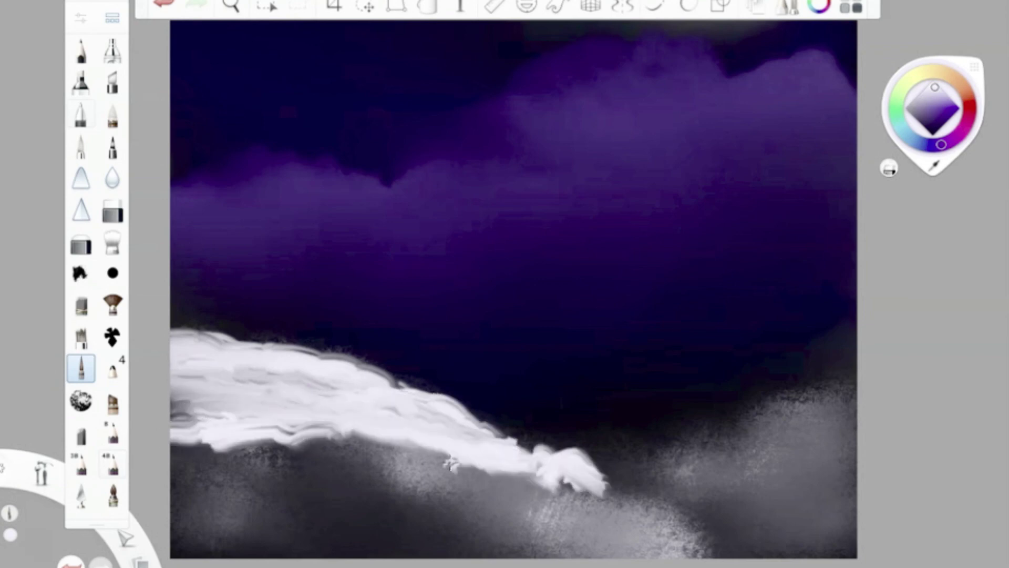
mouse_move(432, 434)
mouse_down()
mouse_move(526, 515)
mouse_move(210, 499)
mouse_move(349, 421)
mouse_move(709, 560)
mouse_up()
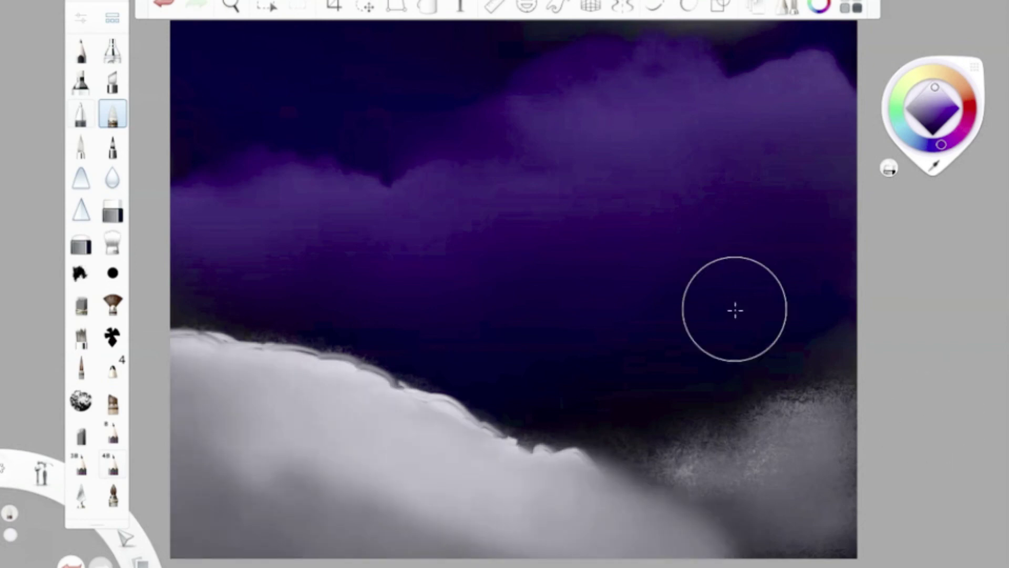
Step: Fill both the left and right snowbanks with textured white strokes using the Small Rigger brush
double_click(81, 368)
click(255, 22)
mouse_move(221, 384)
mouse_down()
mouse_move(368, 421)
mouse_move(549, 498)
mouse_move(225, 484)
mouse_move(410, 556)
mouse_move(557, 557)
mouse_up()
mouse_move(841, 399)
mouse_down()
mouse_move(822, 417)
mouse_move(851, 466)
mouse_move(683, 526)
mouse_move(547, 491)
mouse_move(732, 559)
mouse_up()
Step: Smudge the white snowbanks until their strokes and upper edges are soft
double_click(112, 244)
click(482, 372)
mouse_move(482, 371)
mouse_down()
mouse_move(513, 399)
mouse_move(387, 359)
mouse_move(526, 415)
mouse_move(496, 435)
mouse_move(216, 325)
mouse_move(232, 368)
mouse_move(250, 374)
mouse_move(241, 353)
mouse_move(353, 386)
mouse_up()
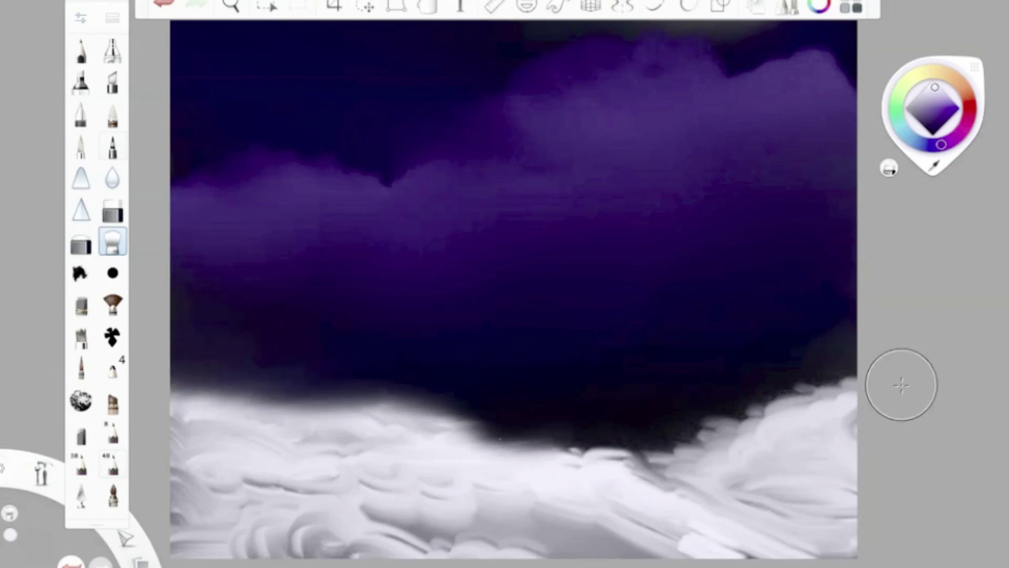
mouse_move(789, 473)
mouse_down()
mouse_move(498, 529)
mouse_move(356, 477)
mouse_up()
mouse_move(882, 463)
mouse_down()
mouse_move(670, 408)
mouse_move(841, 403)
mouse_move(892, 413)
mouse_move(624, 420)
mouse_move(684, 454)
mouse_move(911, 442)
mouse_move(518, 447)
mouse_up()
Step: Switch the colour to black and paint a curved path through the snow at the canvas's lower right
click(80, 371)
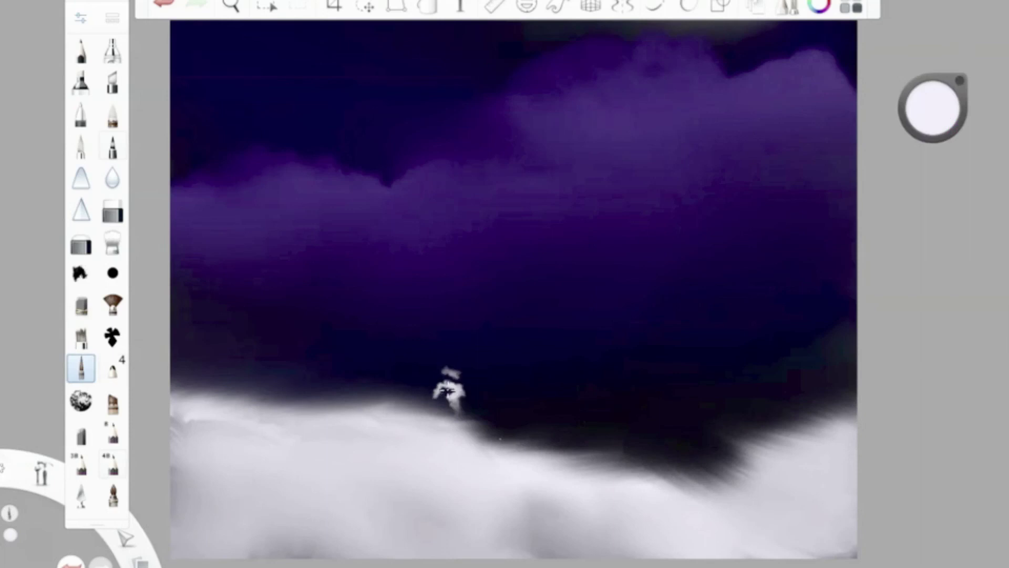
mouse_move(929, 160)
mouse_move(623, 443)
mouse_down()
mouse_move(631, 497)
mouse_move(793, 531)
mouse_move(699, 558)
mouse_up()
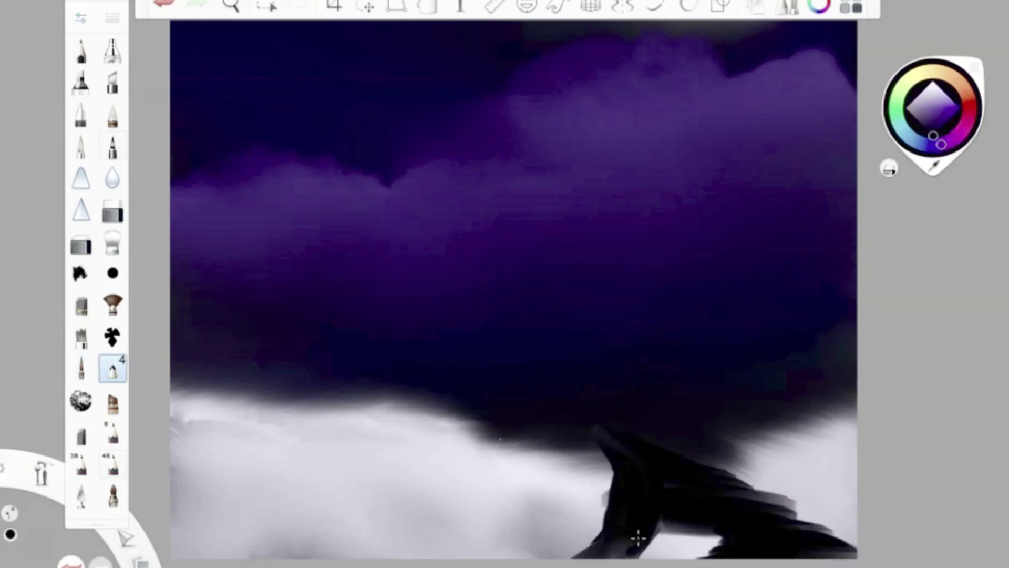
drag(638, 537, 591, 555)
drag(637, 475, 823, 540)
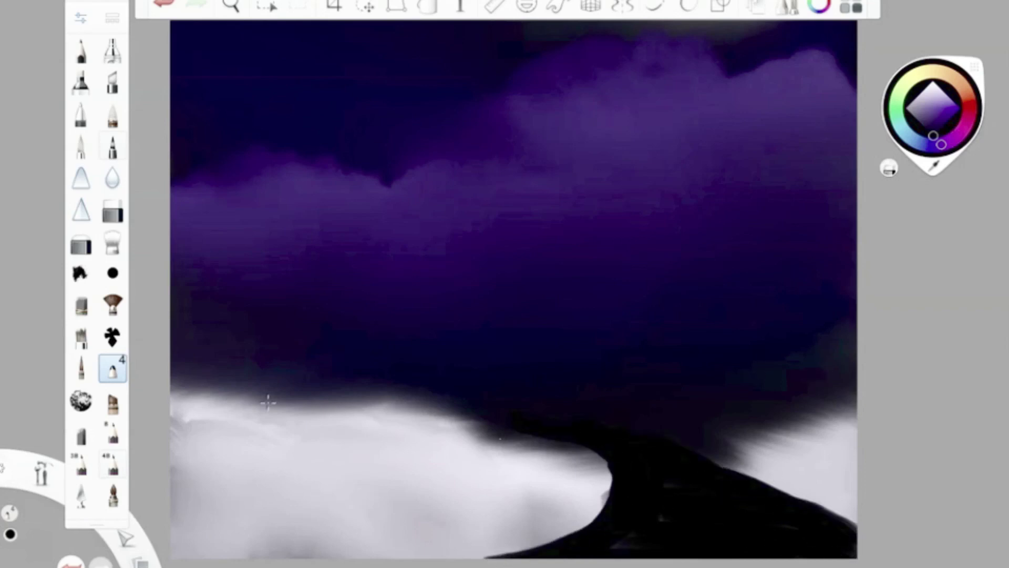
Step: Smudge the black path's edges into the snow on both sides with the Smudge Round Bristle Brush
click(112, 241)
mouse_move(652, 474)
mouse_down()
mouse_move(579, 502)
mouse_move(627, 505)
mouse_move(705, 478)
mouse_move(815, 505)
mouse_move(992, 467)
mouse_up()
mouse_move(610, 476)
mouse_down()
mouse_move(482, 507)
mouse_move(618, 555)
mouse_up()
mouse_move(534, 495)
mouse_down()
mouse_move(815, 395)
mouse_move(849, 455)
mouse_move(741, 455)
mouse_move(642, 420)
mouse_move(406, 428)
mouse_move(815, 424)
mouse_up()
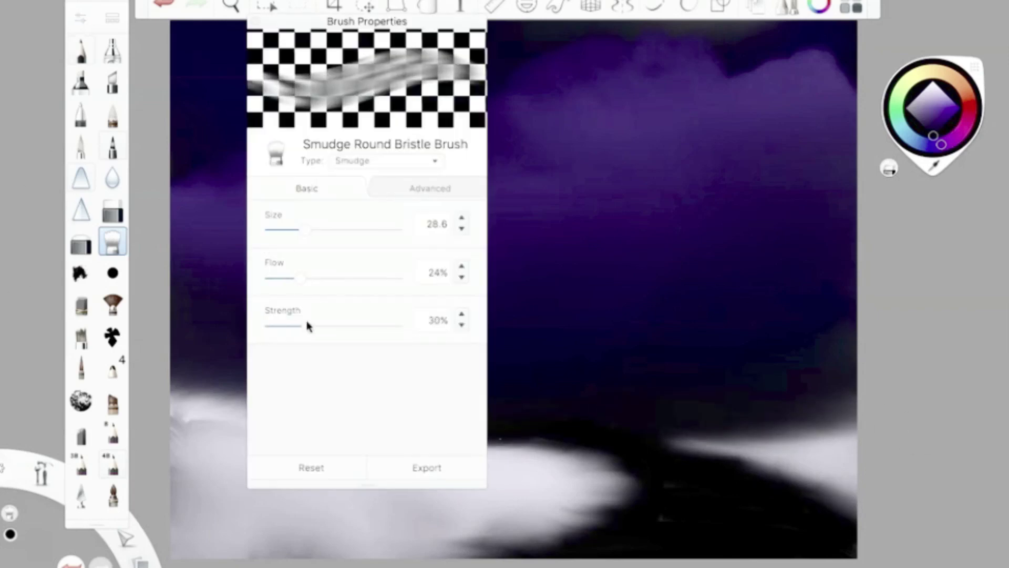
Step: Darken the top of the left snowbank into a flat horizon and soften its edge beside the path
mouse_move(457, 412)
mouse_down()
mouse_move(241, 408)
mouse_move(135, 388)
mouse_up()
mouse_move(577, 414)
mouse_down()
mouse_move(383, 464)
mouse_move(210, 439)
mouse_up()
drag(667, 501, 565, 500)
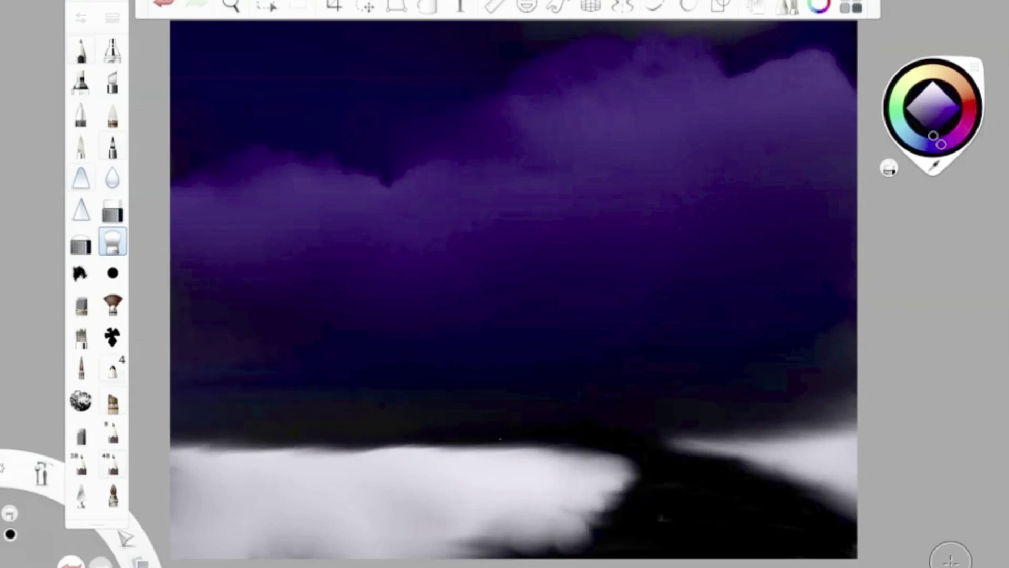
Step: Pick near-white and paint a band of distant snow across the full width of the horizon
click(935, 89)
drag(196, 408, 856, 370)
drag(173, 418, 520, 397)
Step: Reduce the smudge brush size and blend the edges of the distant snow band
double_click(113, 242)
drag(305, 230, 300, 229)
click(773, 394)
mouse_move(773, 394)
mouse_down()
mouse_move(860, 399)
mouse_move(680, 405)
mouse_move(715, 393)
mouse_move(711, 415)
mouse_move(567, 401)
mouse_move(557, 418)
mouse_move(334, 427)
mouse_move(337, 416)
mouse_move(166, 432)
mouse_move(303, 413)
mouse_move(866, 390)
mouse_up()
mouse_move(784, 361)
mouse_down()
mouse_move(604, 388)
mouse_move(674, 399)
mouse_up()
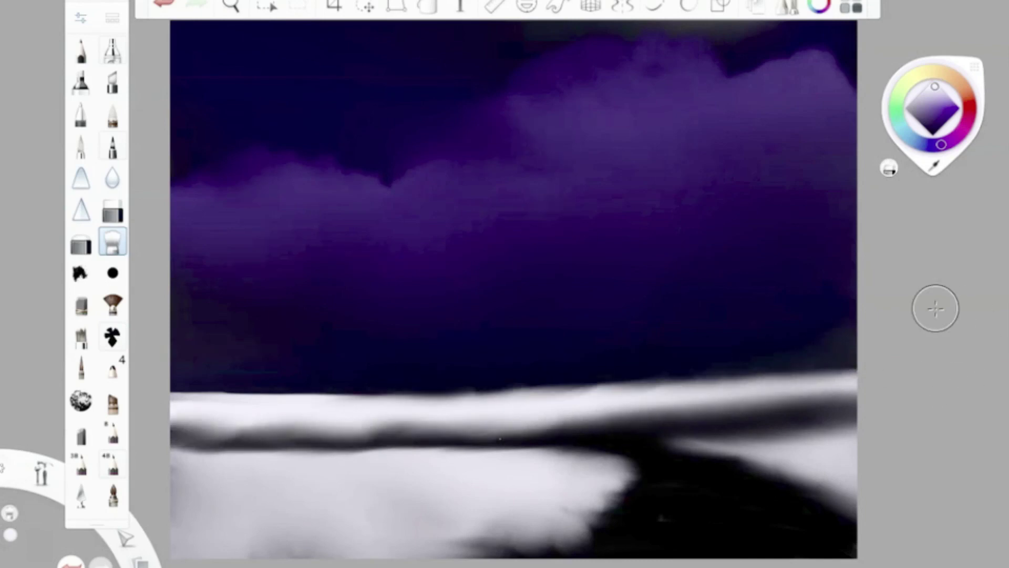
drag(317, 367, 450, 340)
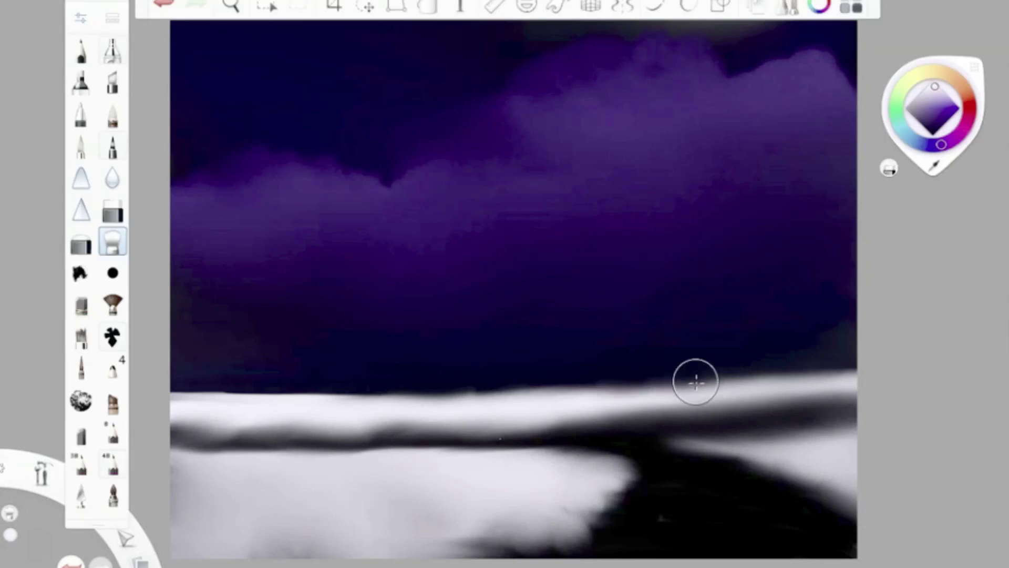
Step: Adjust the pencil brush's size and flow and fill the snowy ground around the black path with solid white
click(112, 432)
click(307, 225)
click(347, 278)
mouse_move(846, 362)
mouse_down()
mouse_move(422, 403)
mouse_move(649, 462)
mouse_move(248, 513)
mouse_move(368, 525)
mouse_up()
click(113, 432)
mouse_move(179, 541)
mouse_down()
mouse_move(518, 531)
mouse_move(279, 428)
mouse_move(913, 443)
mouse_up()
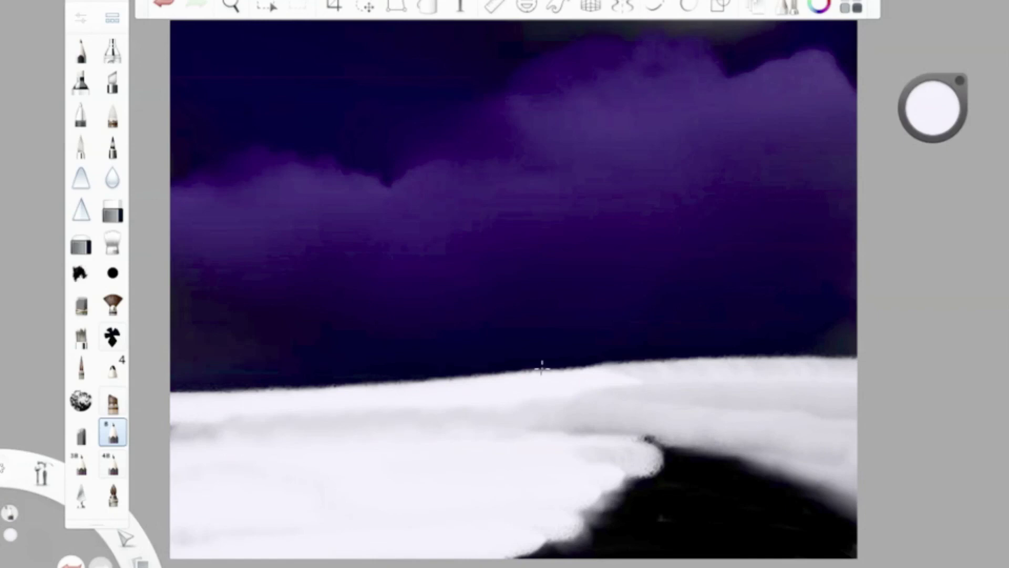
Step: Switch to black and cover the whole snowy ground below the horizon
click(112, 50)
key(ctrl+z)
key(ctrl+z)
key(ctrl+z)
key(ctrl+z)
key(ctrl+z)
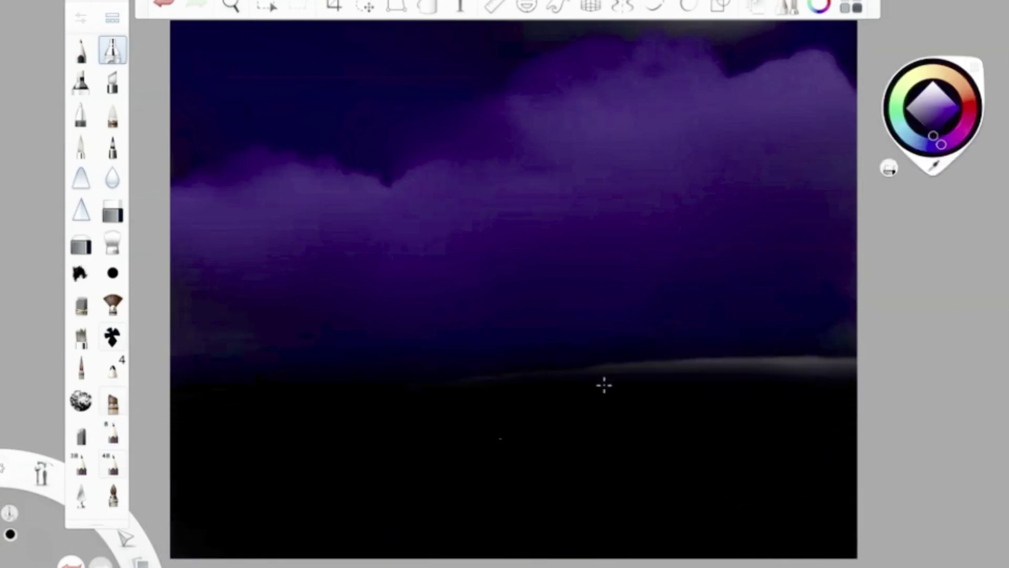
Step: Set up the Old Pallette Knife brush in white with size 70.6, flow 21% and strength 57%
double_click(81, 495)
drag(363, 277, 296, 277)
drag(332, 326, 395, 325)
drag(321, 230, 359, 232)
drag(396, 326, 335, 326)
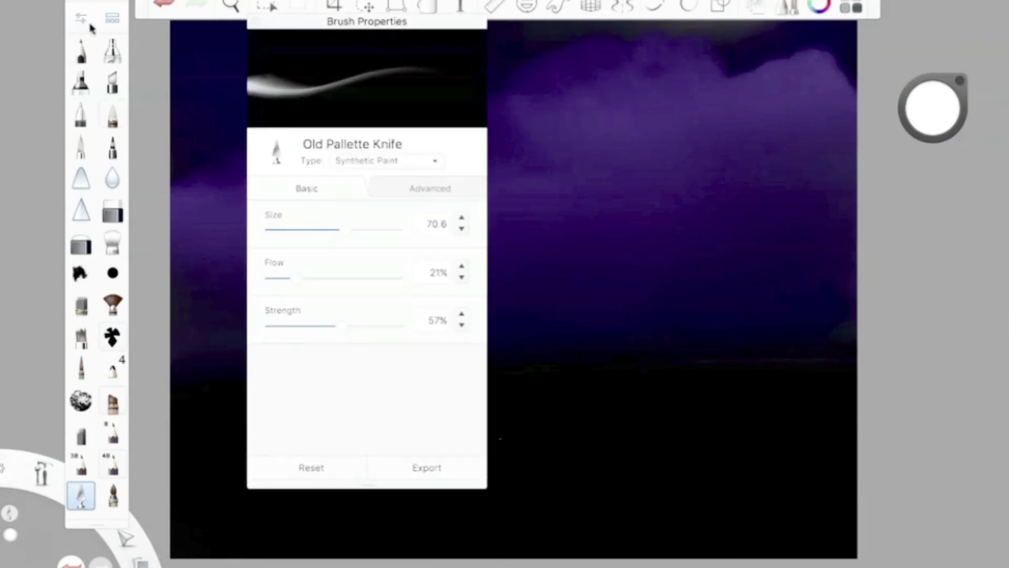
click(257, 23)
Step: Paint a white snow ridge along the horizon from the canvas's left edge to just past the middle
drag(184, 379, 379, 423)
drag(220, 392, 452, 427)
drag(315, 404, 502, 415)
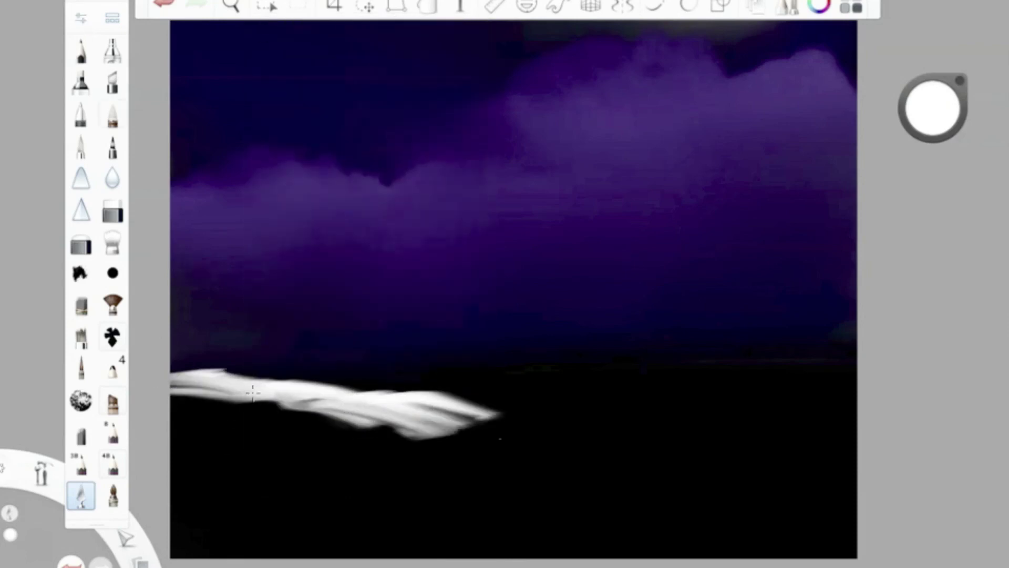
drag(173, 382, 536, 407)
drag(173, 400, 410, 437)
Step: Lower the smudge brush's strength and pull the left snow ridge downward into the black ground
double_click(112, 243)
drag(314, 331, 295, 331)
click(191, 402)
mouse_move(191, 401)
mouse_down()
mouse_move(300, 416)
mouse_move(480, 471)
mouse_up()
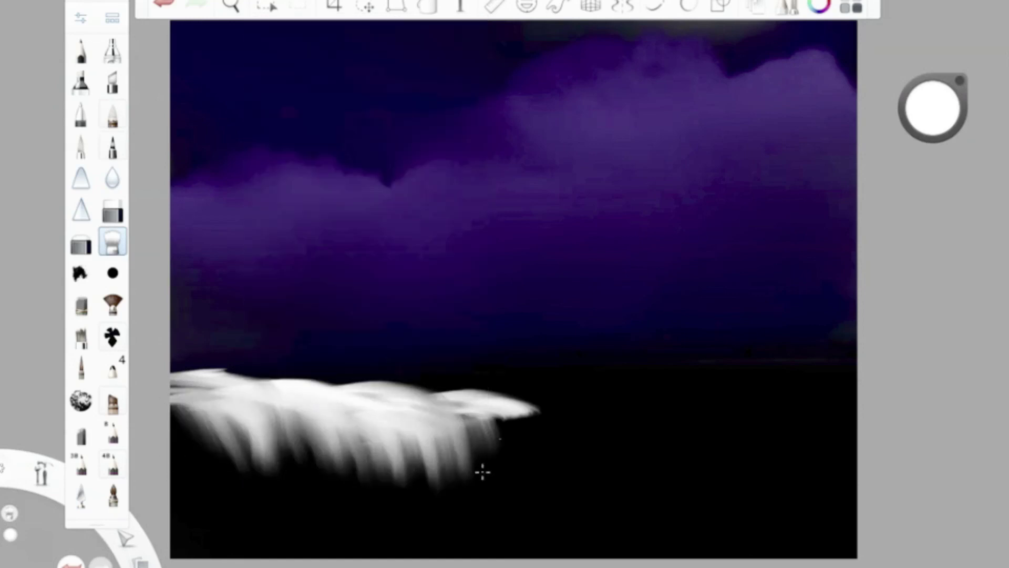
drag(505, 394, 542, 473)
drag(174, 400, 196, 468)
Step: Set the smudge brush to size 37, flow 9% and strength 12%, and blend the left ridge into a soft slope
click(80, 18)
drag(279, 282, 271, 280)
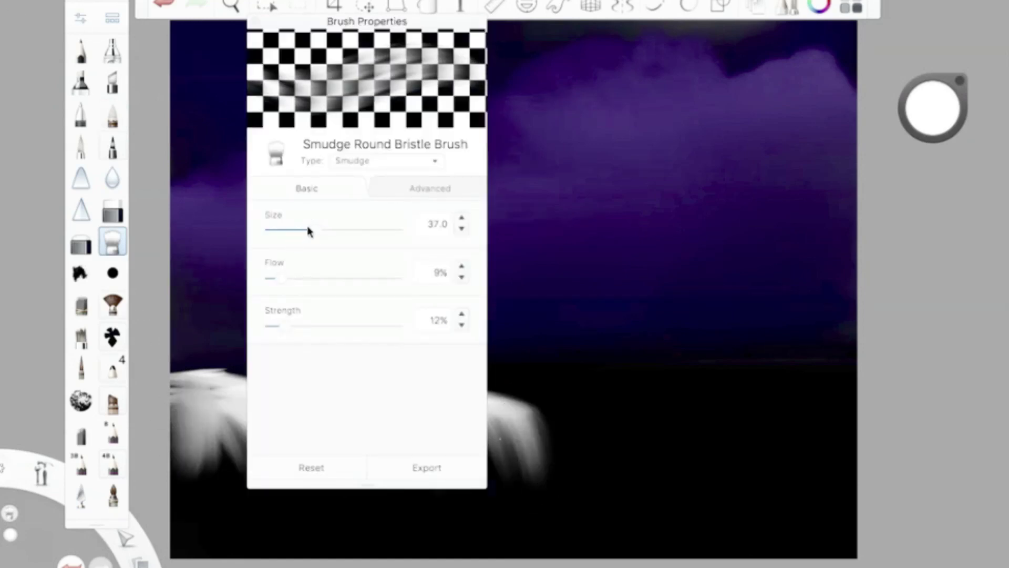
click(603, 443)
mouse_move(604, 443)
mouse_down()
mouse_move(500, 435)
mouse_move(136, 472)
mouse_up()
drag(447, 421, 644, 465)
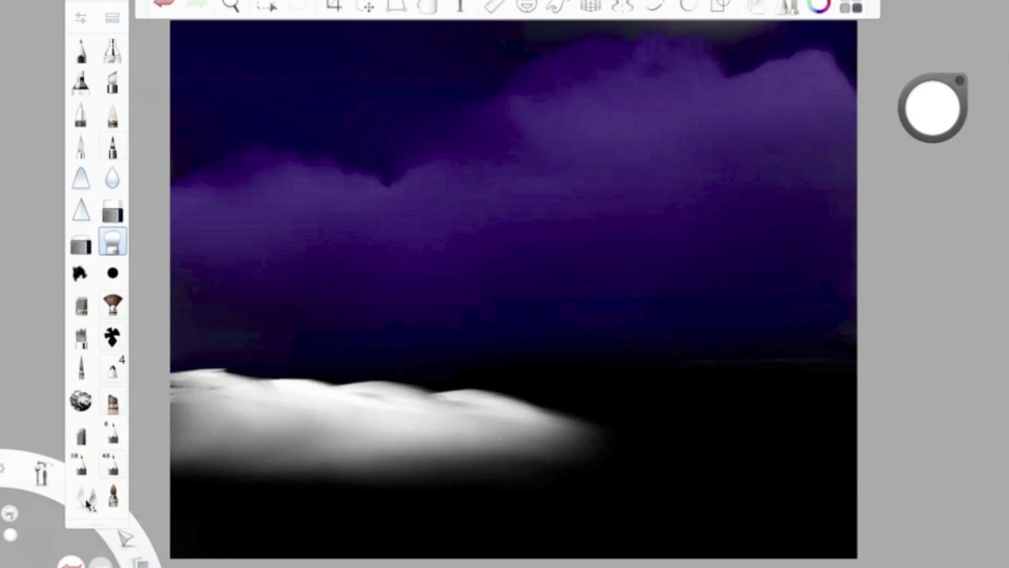
Step: Start a white snow ridge at the canvas's right edge and set the Old Pallette Knife's rotation to 182°
drag(851, 381, 705, 402)
click(81, 19)
click(430, 188)
mouse_move(295, 331)
mouse_down()
mouse_move(338, 332)
mouse_move(325, 333)
mouse_up()
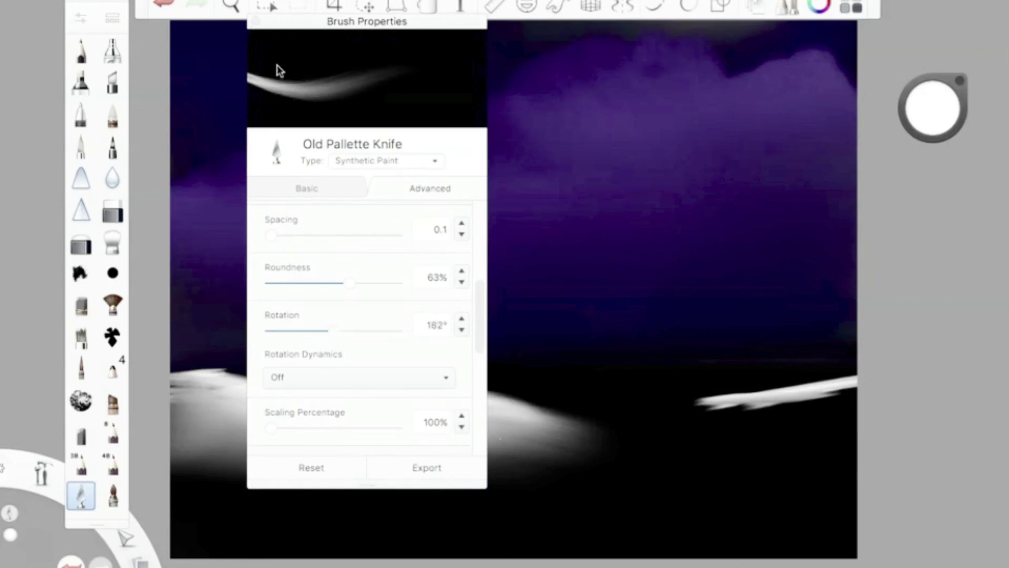
Step: Paint a broad white snow slope from the canvas's right edge down past the end of the left ridge
mouse_move(854, 384)
mouse_down()
mouse_move(657, 415)
mouse_move(431, 479)
mouse_up()
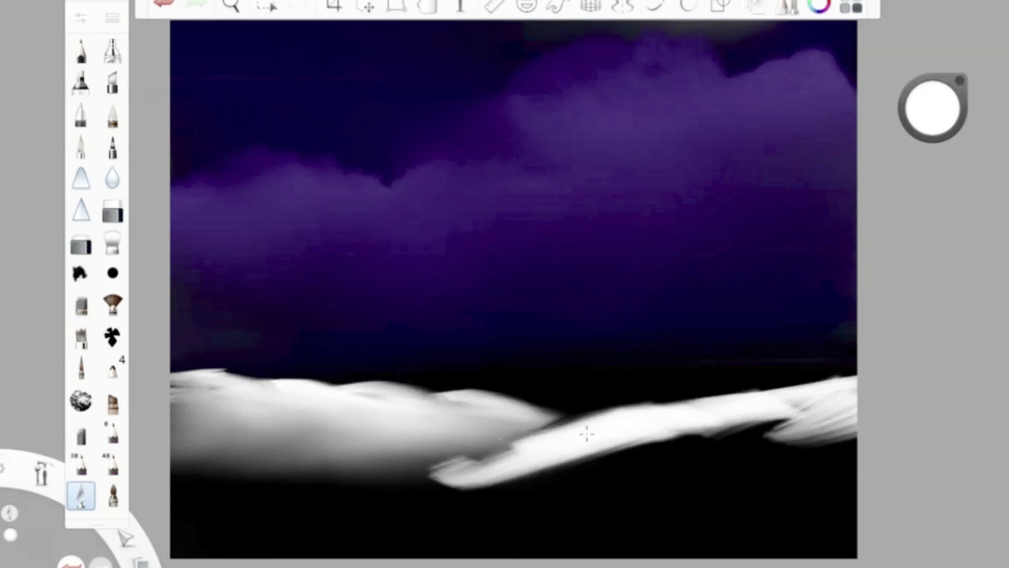
drag(772, 415, 436, 475)
drag(857, 400, 689, 473)
drag(857, 426, 825, 475)
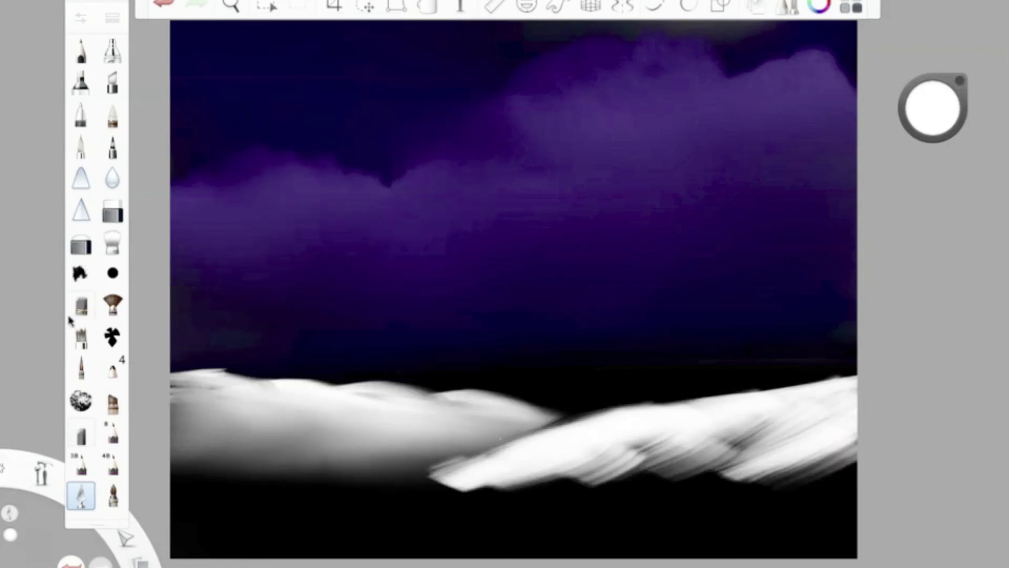
Step: Smudge the right snow slope down into the black ground and extend it with blended white snow into the canvas's lower right corner
mouse_move(843, 430)
mouse_down()
mouse_move(604, 453)
mouse_move(567, 498)
mouse_move(778, 516)
mouse_move(524, 521)
mouse_move(746, 442)
mouse_up()
drag(610, 420, 302, 510)
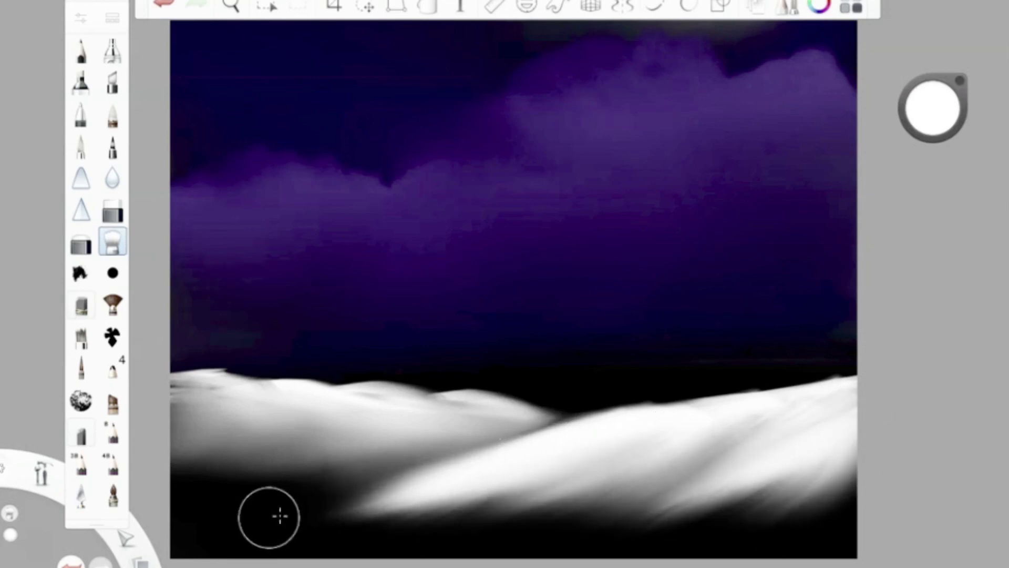
mouse_move(818, 412)
mouse_down()
mouse_move(484, 536)
mouse_move(859, 468)
mouse_move(768, 513)
mouse_up()
mouse_move(857, 476)
mouse_down()
mouse_move(799, 547)
mouse_move(786, 481)
mouse_up()
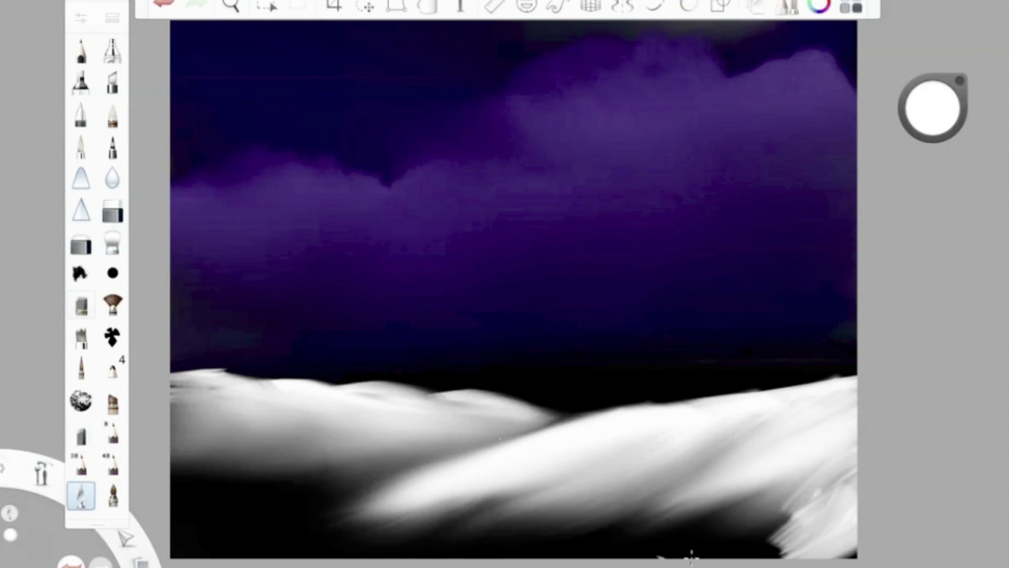
mouse_move(853, 536)
mouse_down()
mouse_move(626, 541)
mouse_move(520, 491)
mouse_move(199, 450)
mouse_move(369, 487)
mouse_up()
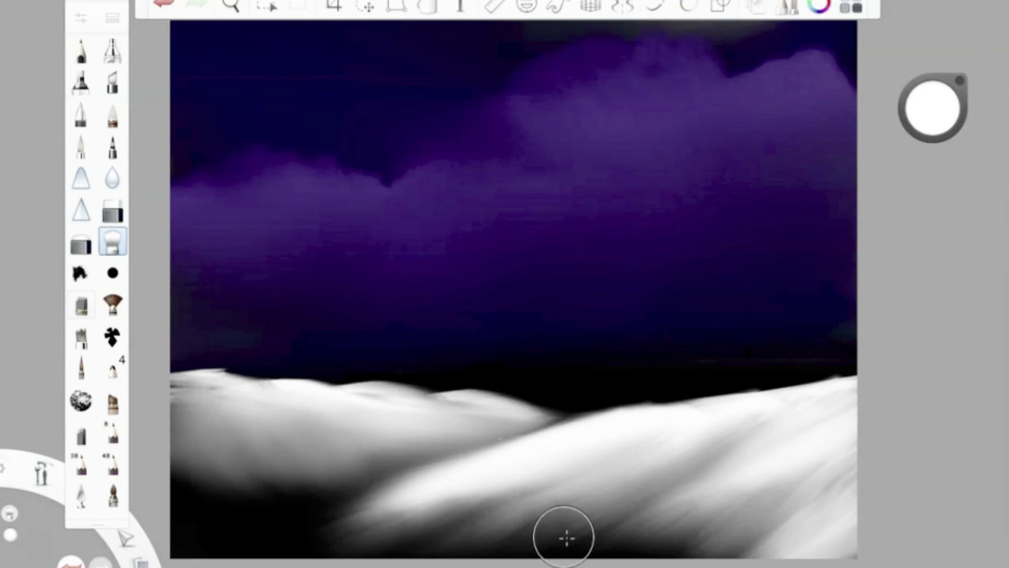
Step: Lower the smudge brush's strength and build a white foreground snowbank descending from the canvas's left edge toward its lower right
click(81, 17)
drag(322, 332, 278, 334)
click(332, 190)
click(175, 500)
mouse_move(175, 500)
mouse_down()
mouse_move(417, 556)
mouse_move(157, 489)
mouse_move(229, 507)
mouse_move(679, 552)
mouse_up()
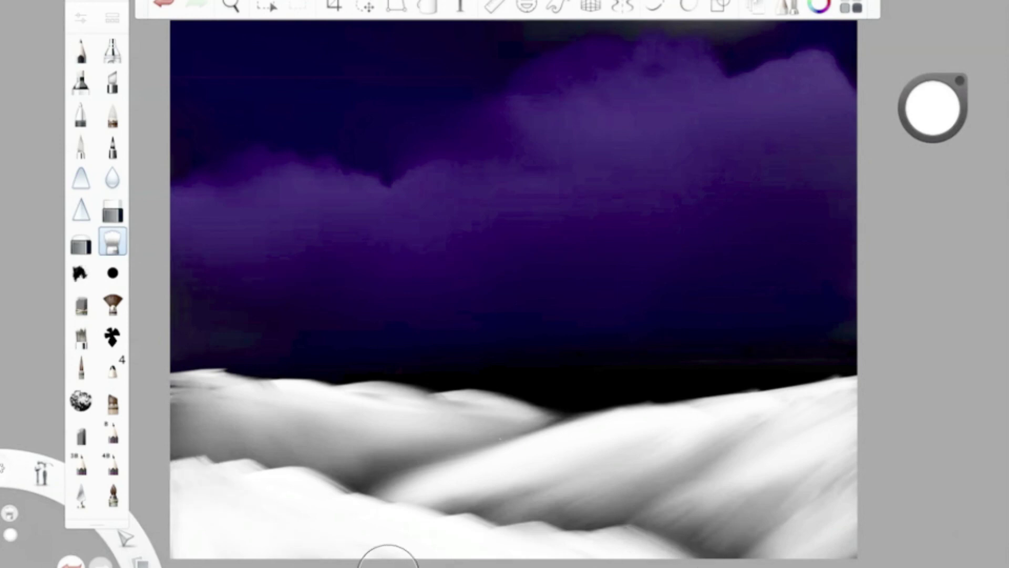
Step: Paint a tall brown tree trunk with the Angled Synthetic Brush, rising from the right snow slope into the purple clouds
click(933, 108)
click(935, 106)
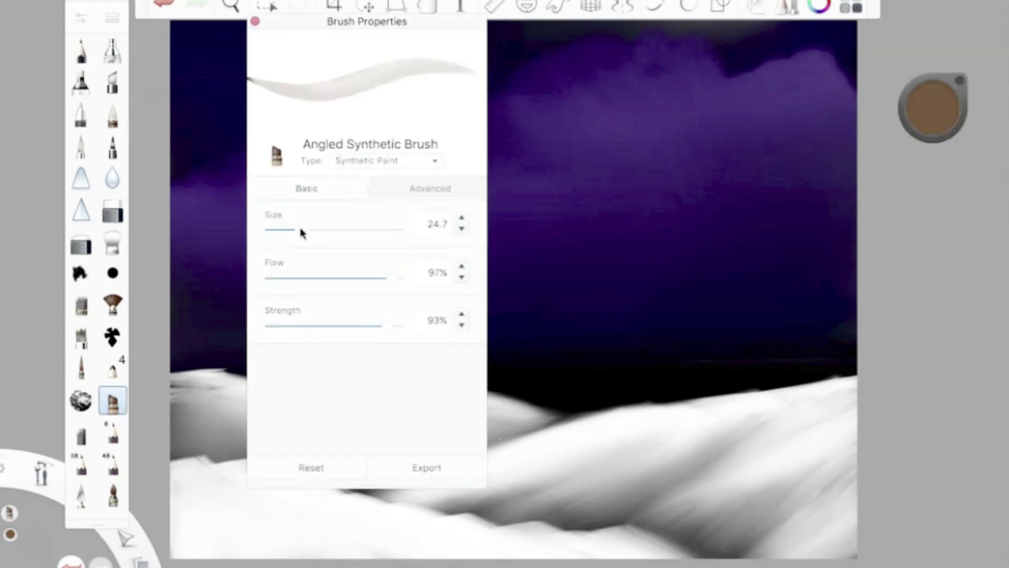
mouse_move(770, 436)
mouse_down()
mouse_move(721, 163)
mouse_move(716, 169)
mouse_up()
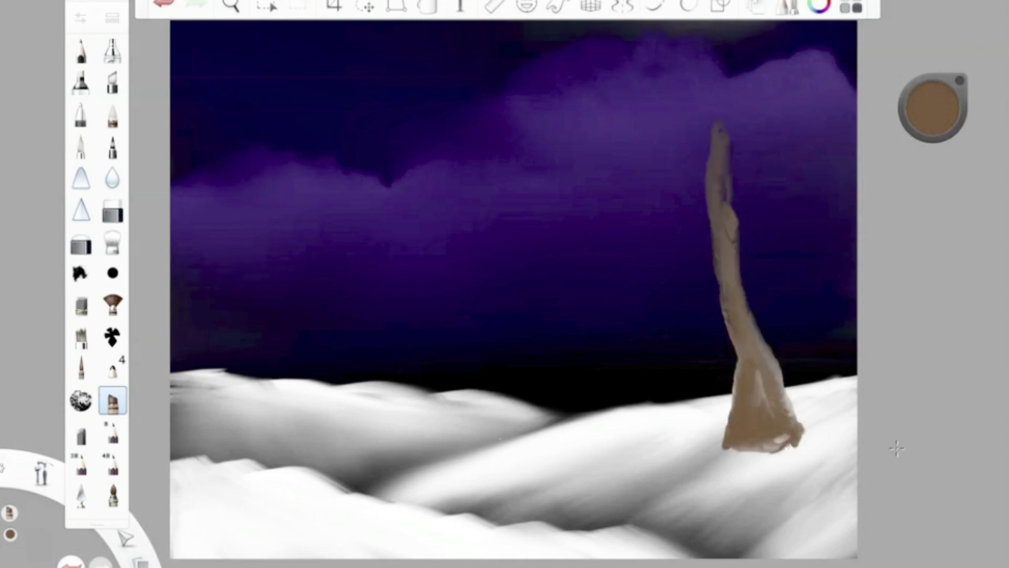
drag(724, 326, 721, 254)
drag(715, 174, 707, 92)
Step: Darken the brown and shade the trunk from its base up to its tip
drag(933, 108, 935, 165)
drag(746, 399, 736, 452)
click(158, 8)
mouse_move(757, 363)
mouse_down()
mouse_move(731, 447)
mouse_move(721, 450)
mouse_up()
drag(707, 200, 747, 450)
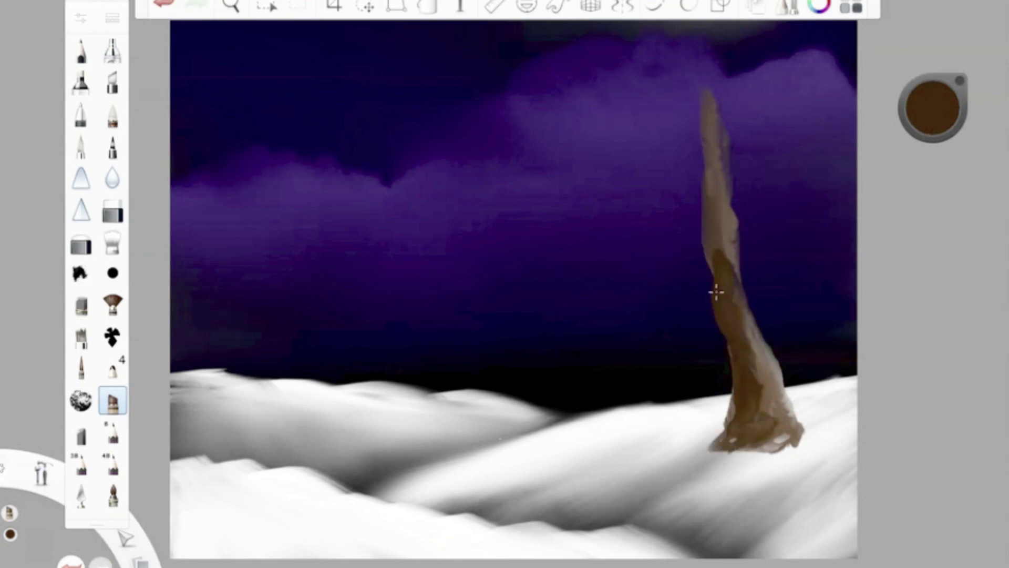
drag(716, 292, 704, 118)
Step: Blend the light and dark browns along the trunk with the smudge brush
click(112, 241)
click(113, 241)
drag(783, 442, 766, 388)
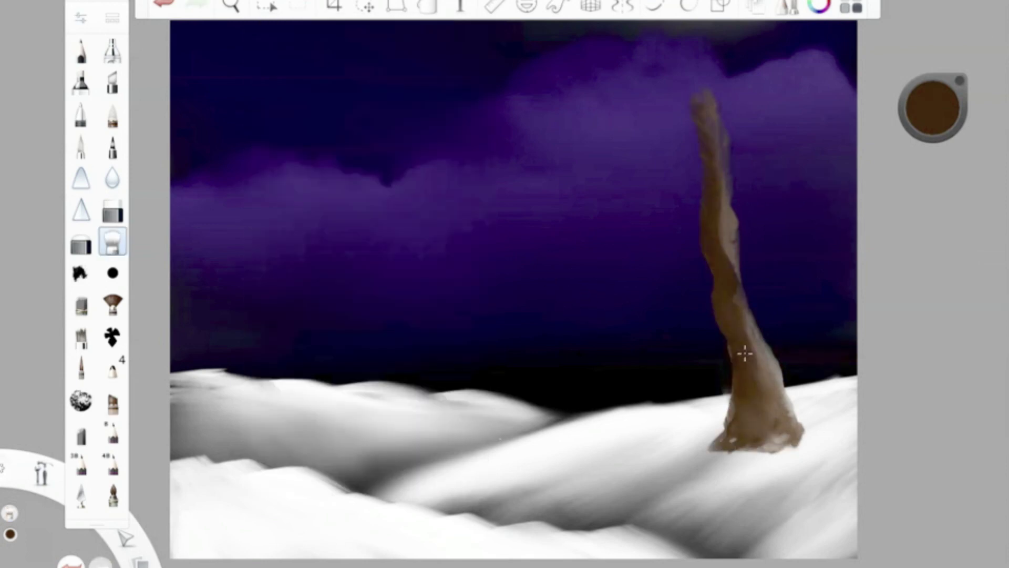
Step: Paint thin, curved bare branches on both sides of the right tree and split its top with the Angled Synthetic Brush
click(114, 408)
click(584, 78)
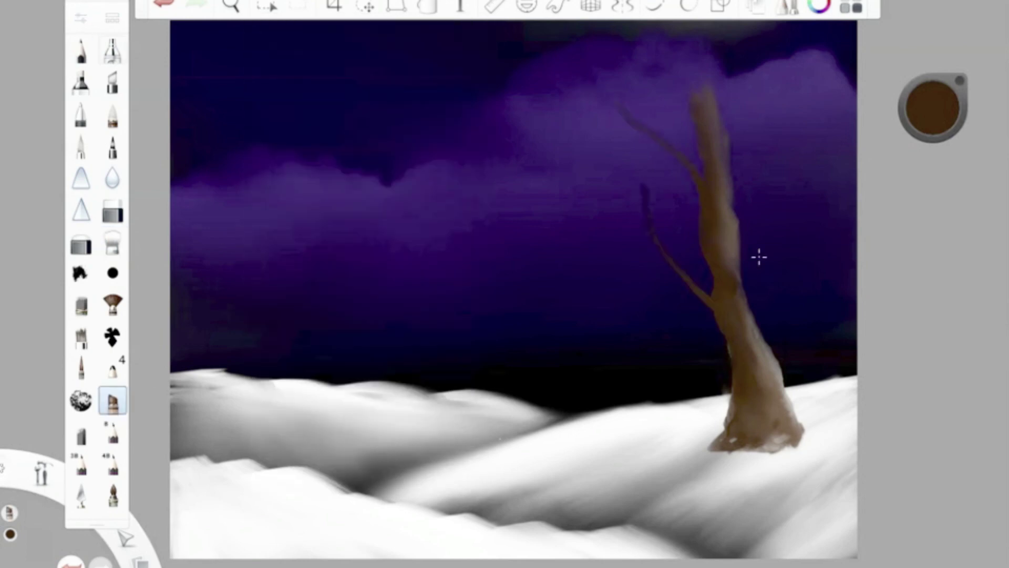
drag(730, 263, 781, 118)
click(169, 4)
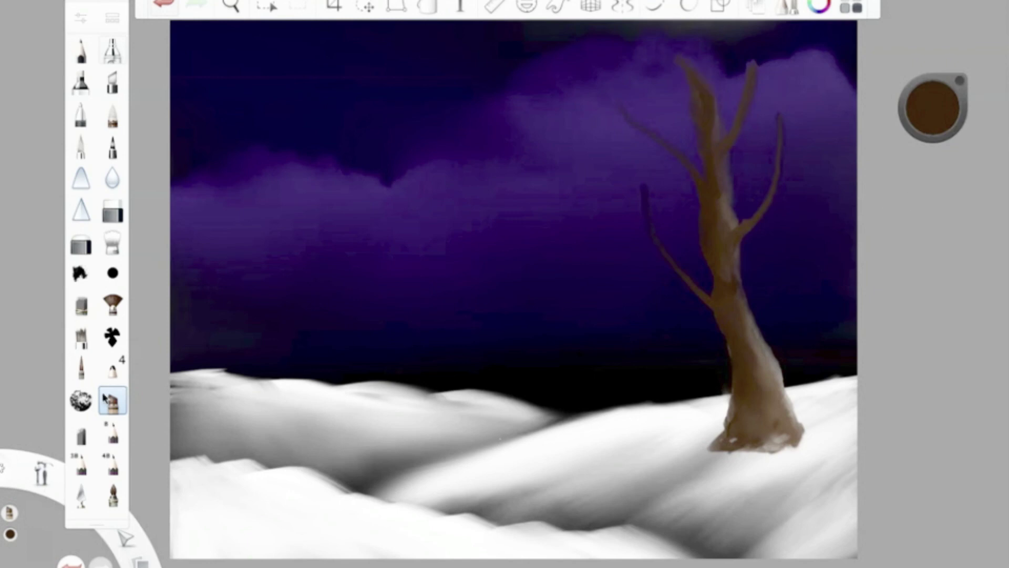
Step: Paint white snow around the right tree's base with the Old Pallette Knife and smudge it into the slope
click(81, 496)
click(933, 107)
click(933, 84)
mouse_move(804, 436)
mouse_down()
mouse_move(641, 467)
mouse_move(736, 484)
mouse_up()
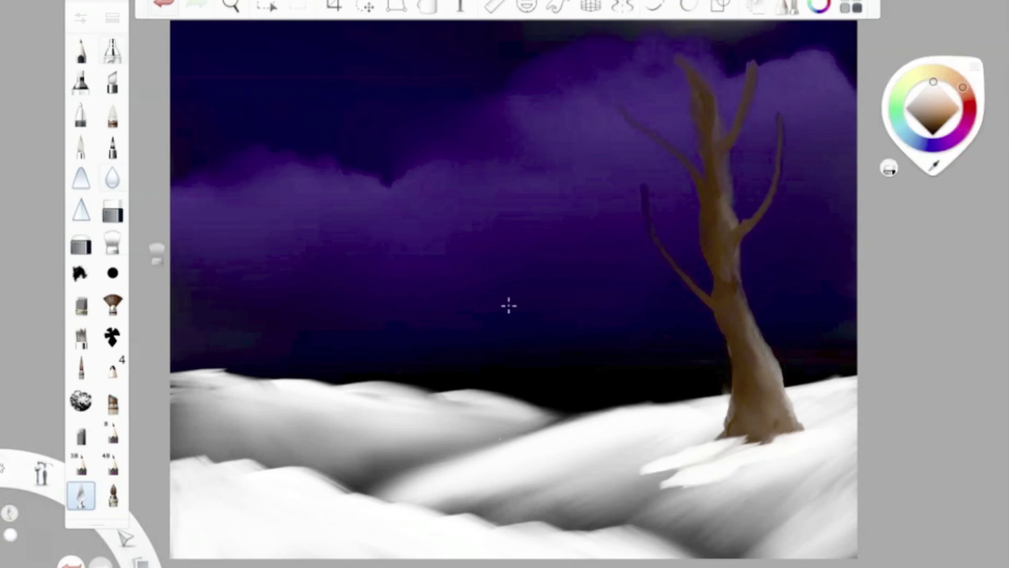
click(113, 242)
mouse_move(825, 448)
mouse_down()
mouse_move(667, 475)
mouse_move(768, 424)
mouse_move(728, 423)
mouse_up()
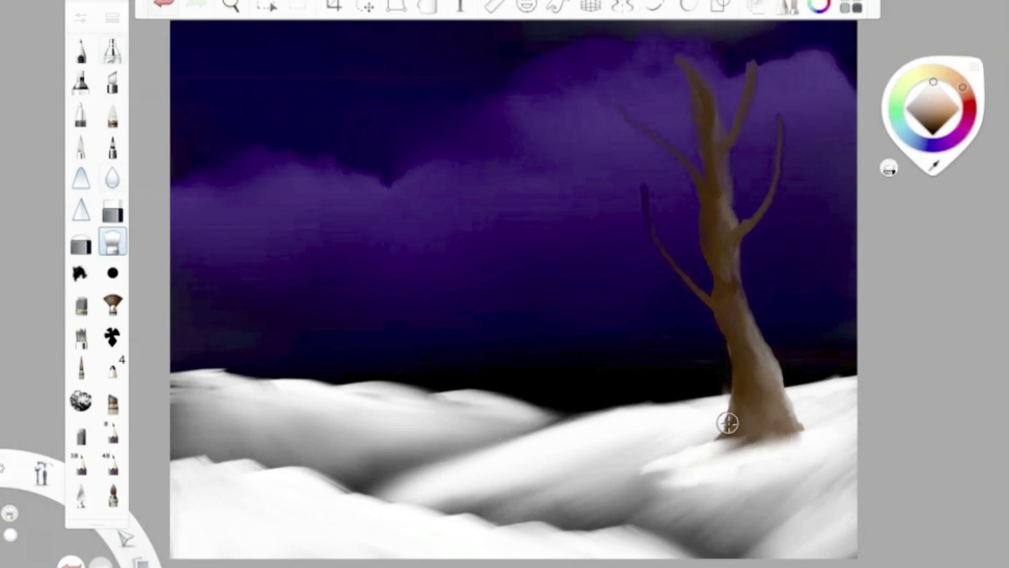
click(80, 18)
click(572, 388)
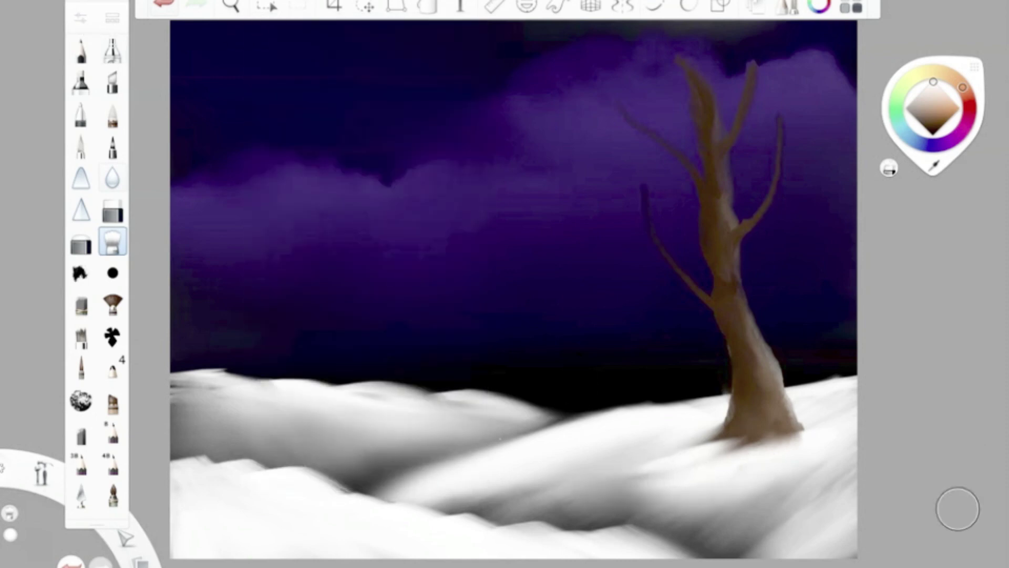
Step: Try a Strong Gouache stroke at 77% flow along the right tree's upper left branch
key(ctrl+b)
click(781, 424)
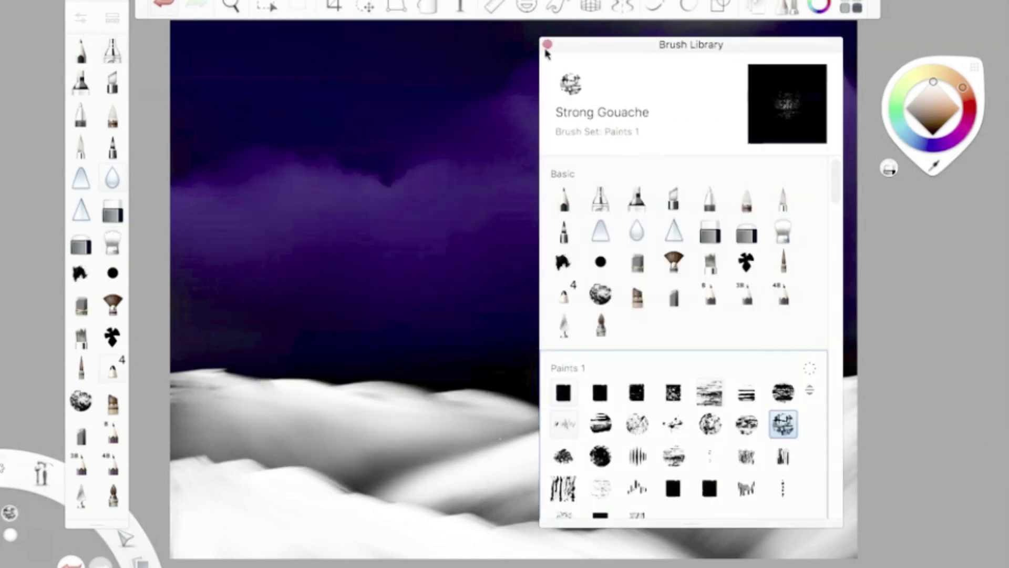
click(81, 18)
drag(305, 277, 367, 277)
click(611, 104)
drag(620, 105, 699, 148)
click(164, 5)
Step: Try the Strong Gouache brush at size 33.7 and 72% blending on the right tree's upper left branch
click(81, 18)
drag(331, 326, 351, 326)
drag(345, 228, 314, 230)
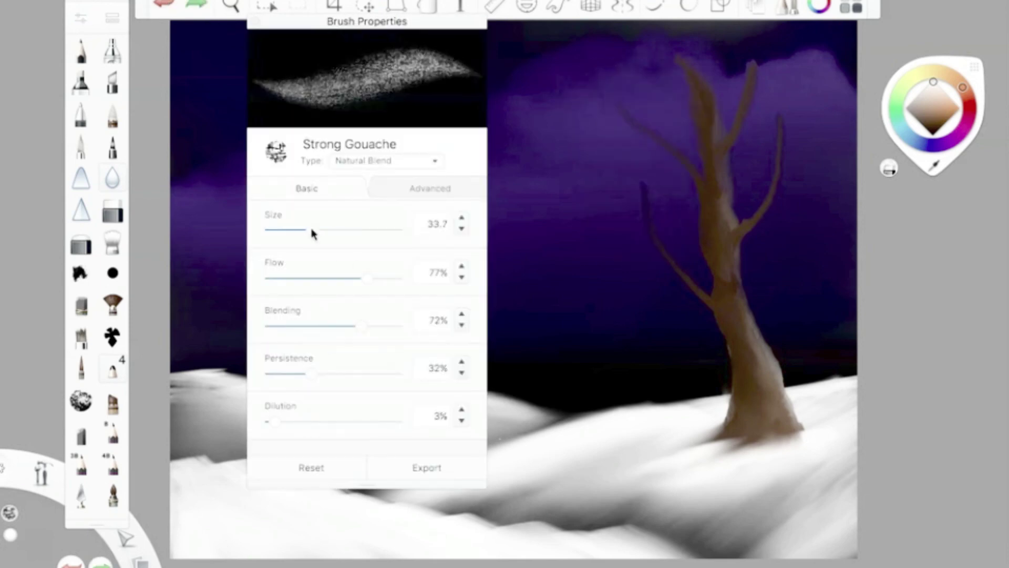
click(694, 174)
drag(694, 174, 589, 94)
key(ctrl+z)
Step: Shade dark bark streaks along the right tree's trunk with the Angled Synthetic Brush in near-black
click(112, 242)
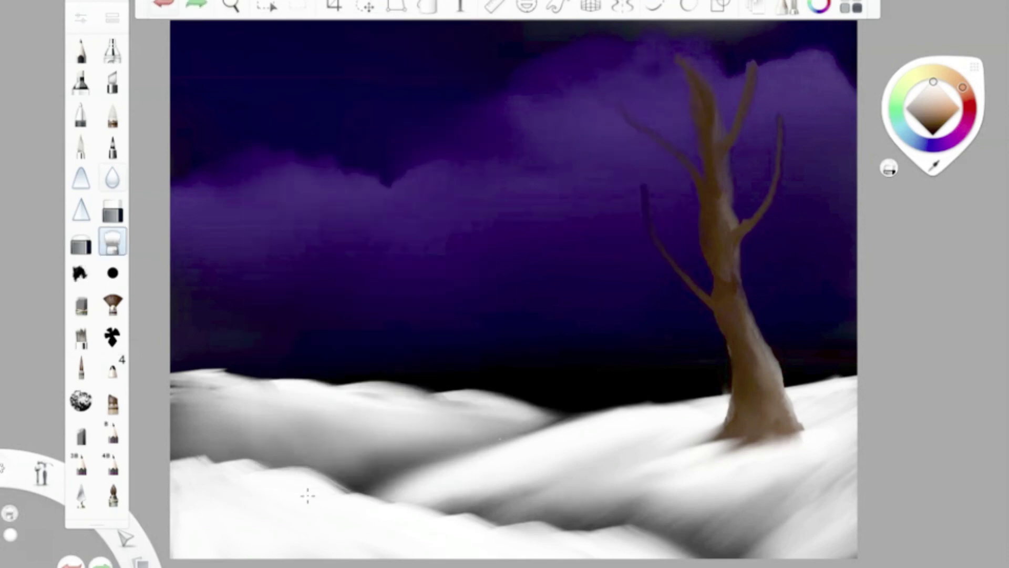
click(932, 132)
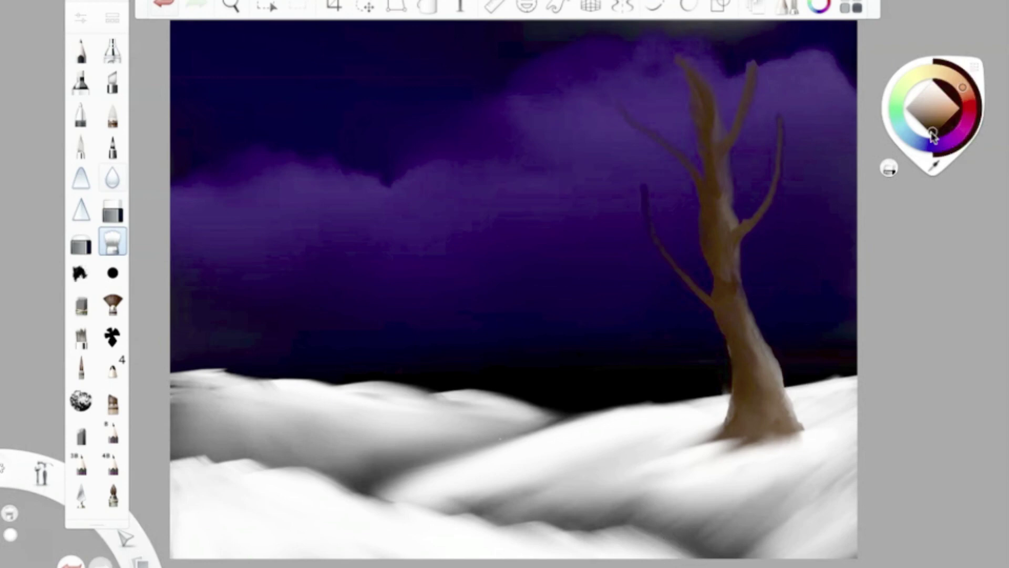
click(112, 402)
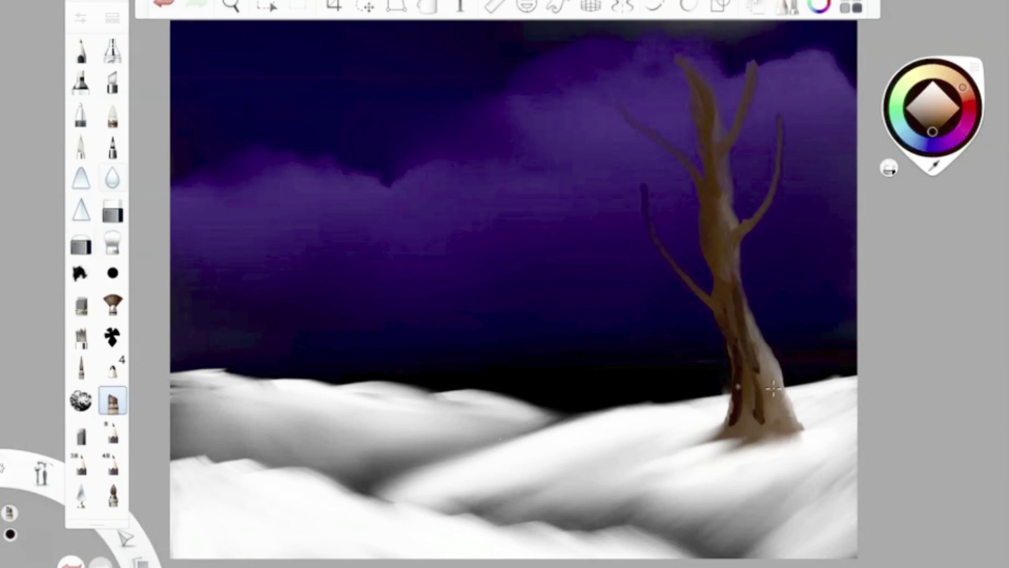
mouse_move(716, 199)
mouse_down()
mouse_move(741, 391)
mouse_move(791, 426)
mouse_up()
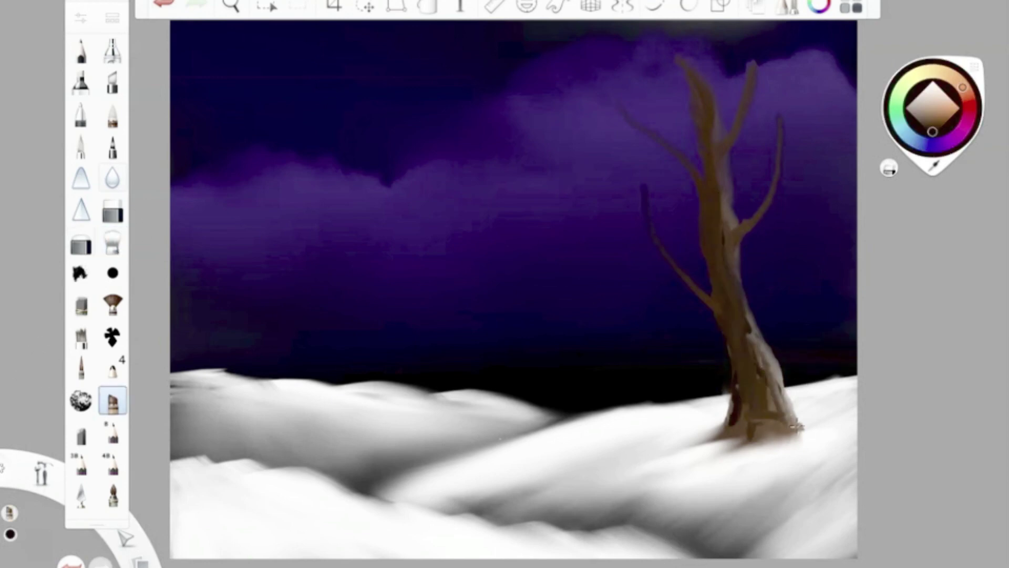
Step: Paint a thinner brown tree with spreading roots and bare branches on the left snow ridge
mouse_move(280, 391)
mouse_down()
mouse_move(303, 224)
mouse_move(292, 245)
mouse_up()
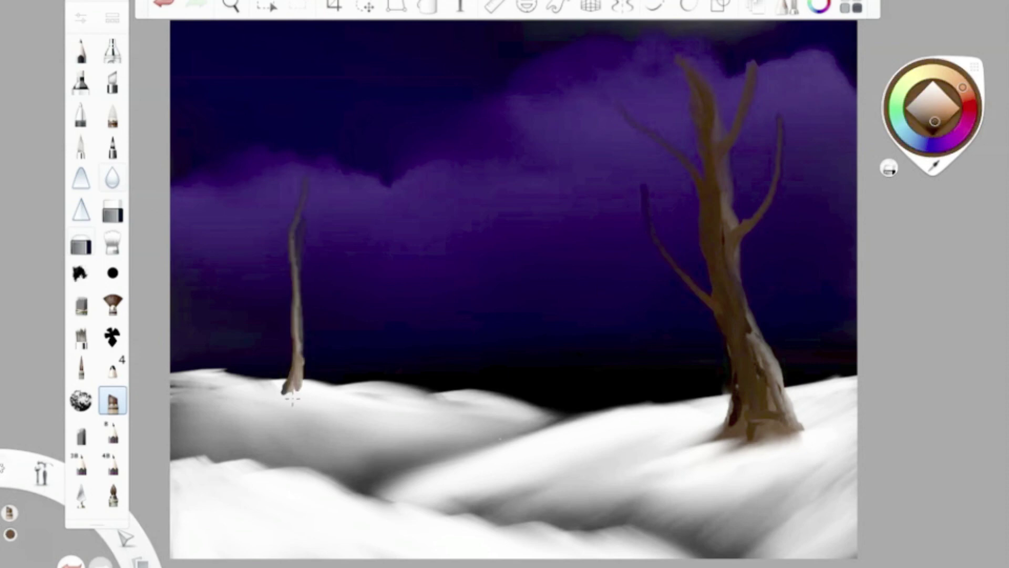
drag(304, 383, 332, 395)
drag(297, 339, 263, 238)
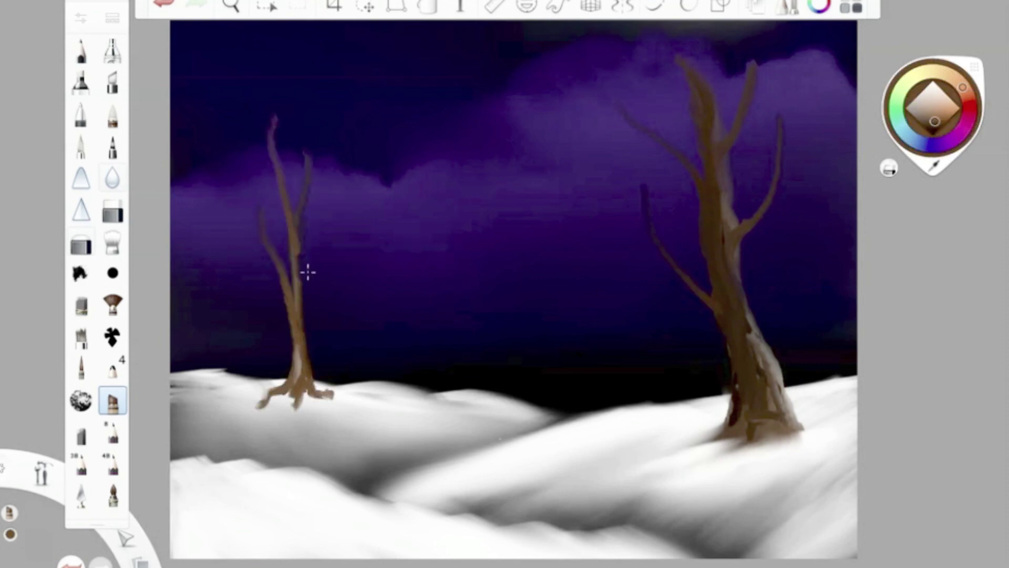
Step: Smudge the bark streaks on the right tree's trunk into smoother shading
click(113, 241)
mouse_move(692, 247)
mouse_down()
mouse_move(769, 392)
mouse_move(733, 389)
mouse_move(752, 300)
mouse_up()
click(717, 247)
Step: Paint white snow below the left tree with the Old Pallette Knife and blend it into the ridge
click(81, 495)
click(81, 495)
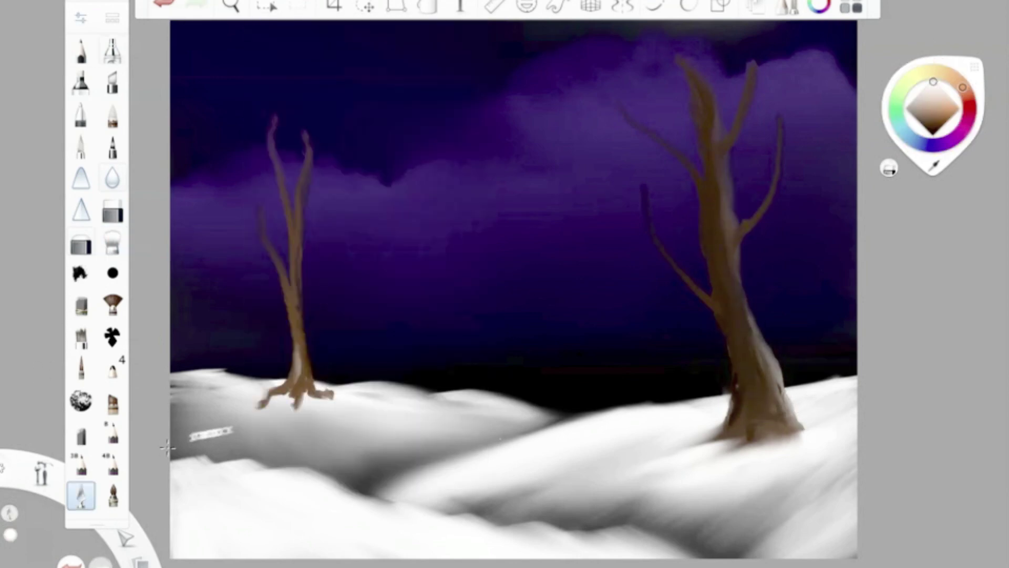
mouse_move(247, 417)
mouse_down()
mouse_move(273, 409)
mouse_move(253, 431)
mouse_move(272, 434)
mouse_up()
click(112, 241)
click(113, 241)
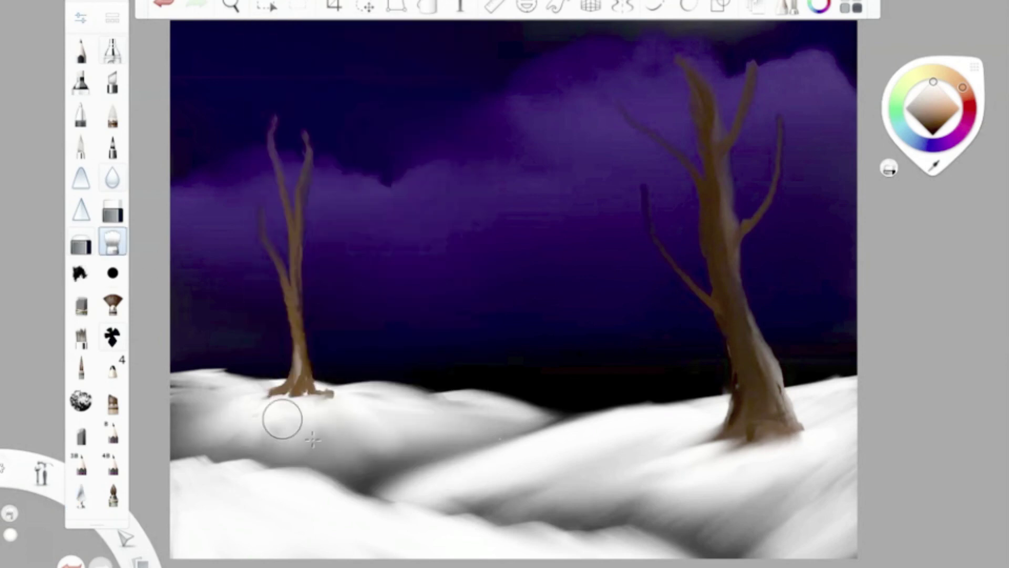
Step: Smudge the left tree's roots softly into the surrounding snow
click(112, 241)
click(113, 241)
mouse_move(342, 400)
mouse_down()
mouse_move(293, 383)
mouse_move(284, 408)
mouse_up()
Step: Add white snow highlights just under the left tree's roots and blend them toward the canvas's left edge
click(81, 495)
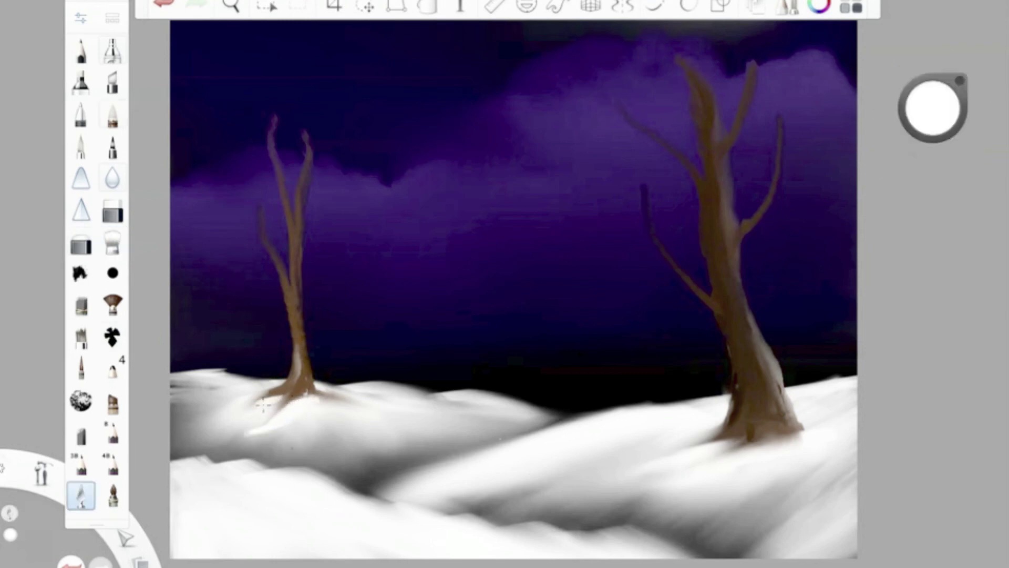
click(113, 241)
drag(260, 442, 285, 423)
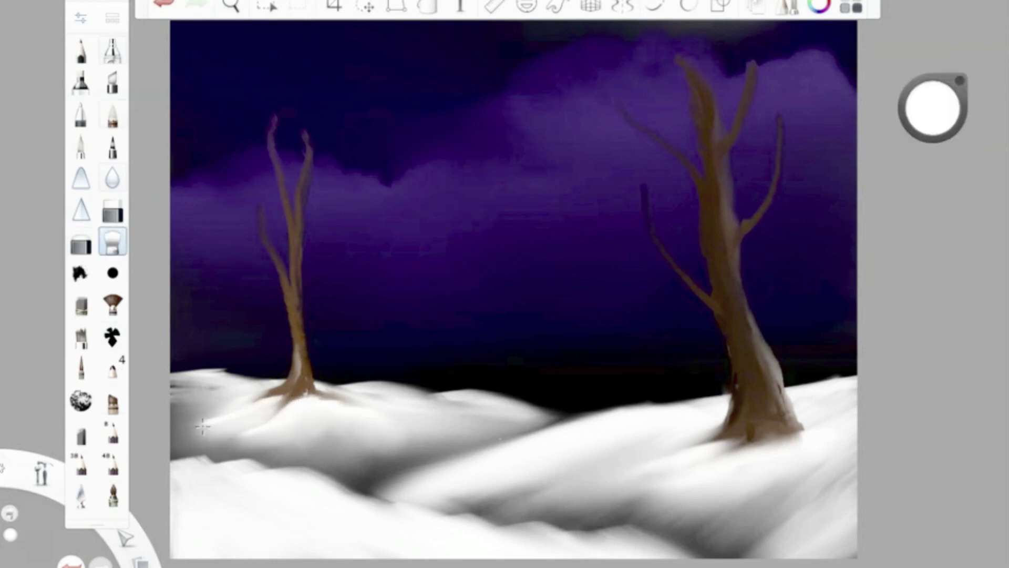
drag(202, 427, 239, 420)
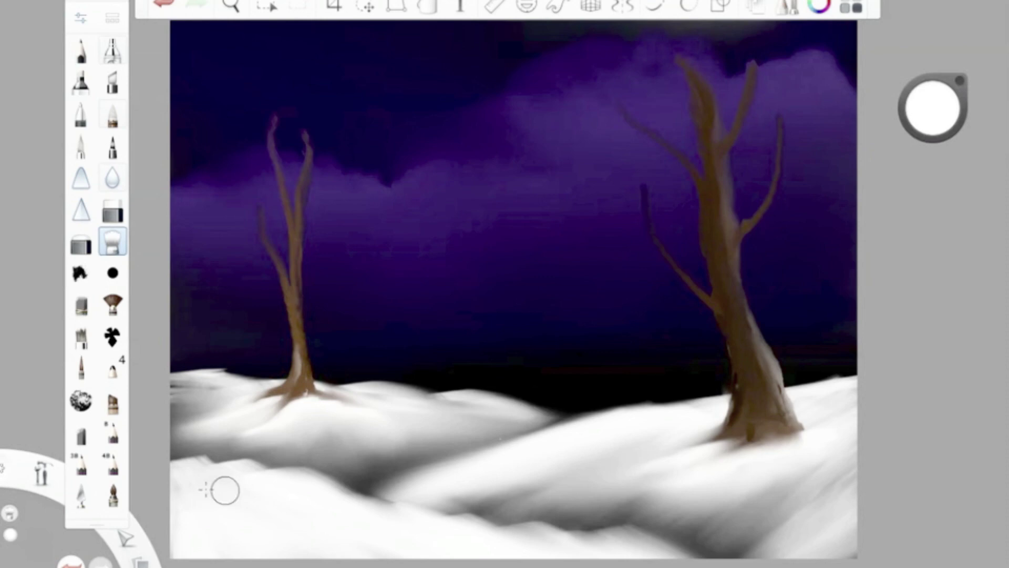
Step: Shade the edges of both trees' trunks and branches with a fine brush in black
click(81, 368)
click(80, 18)
click(933, 107)
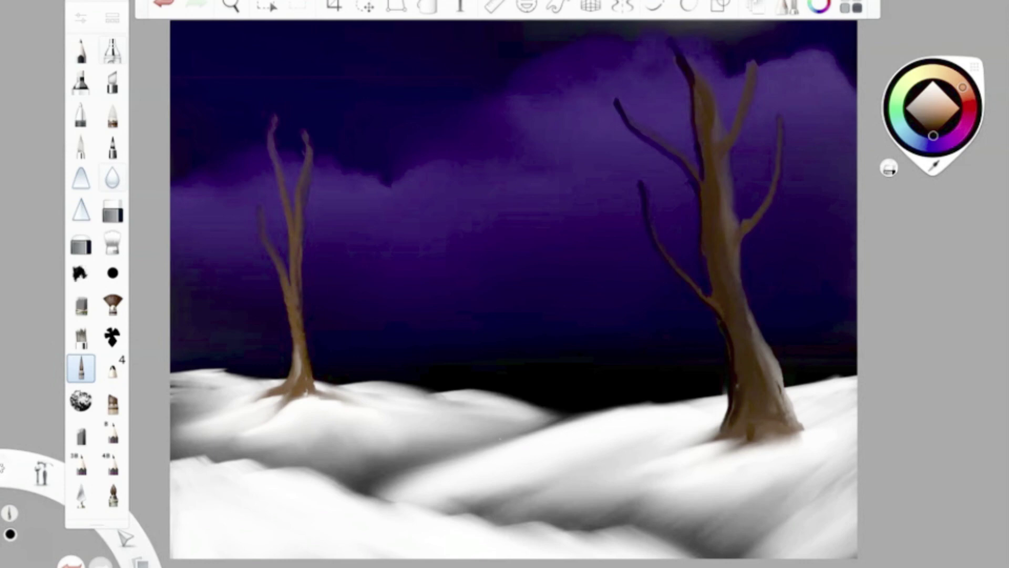
click(80, 19)
drag(274, 231, 284, 231)
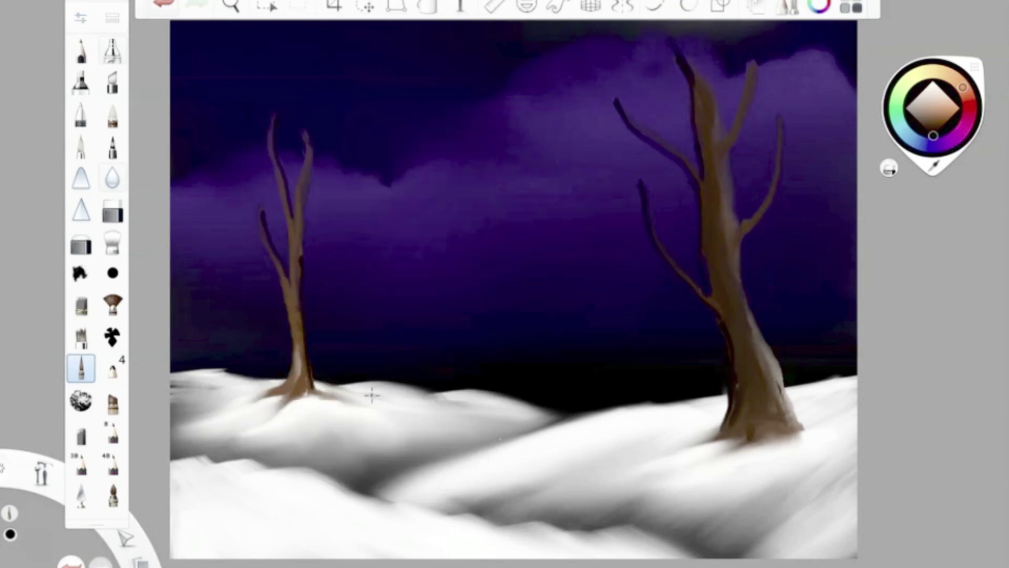
Step: Try the Rough Sketching Pencil in black around the right tree's upper branches
click(80, 400)
click(80, 18)
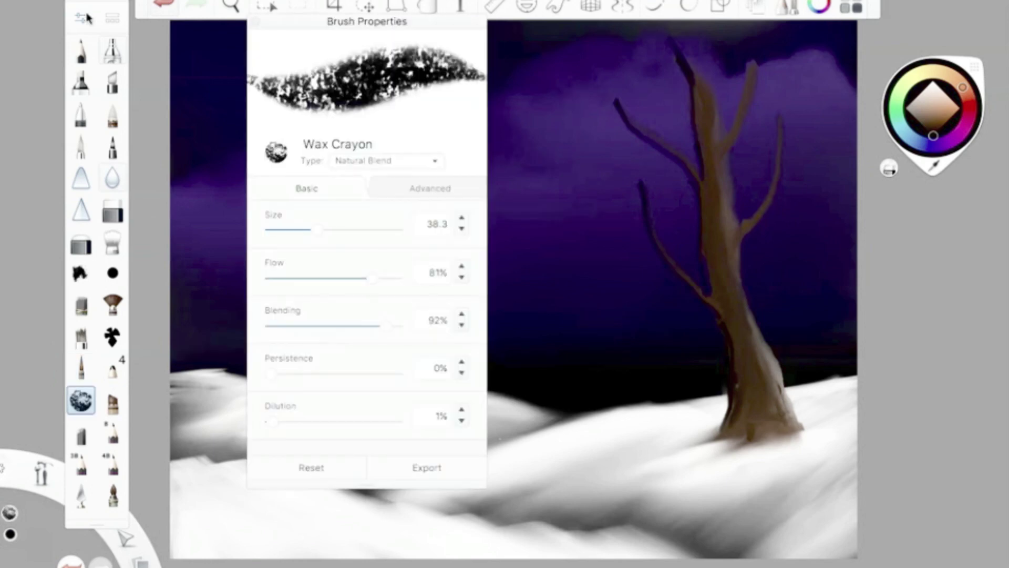
click(112, 19)
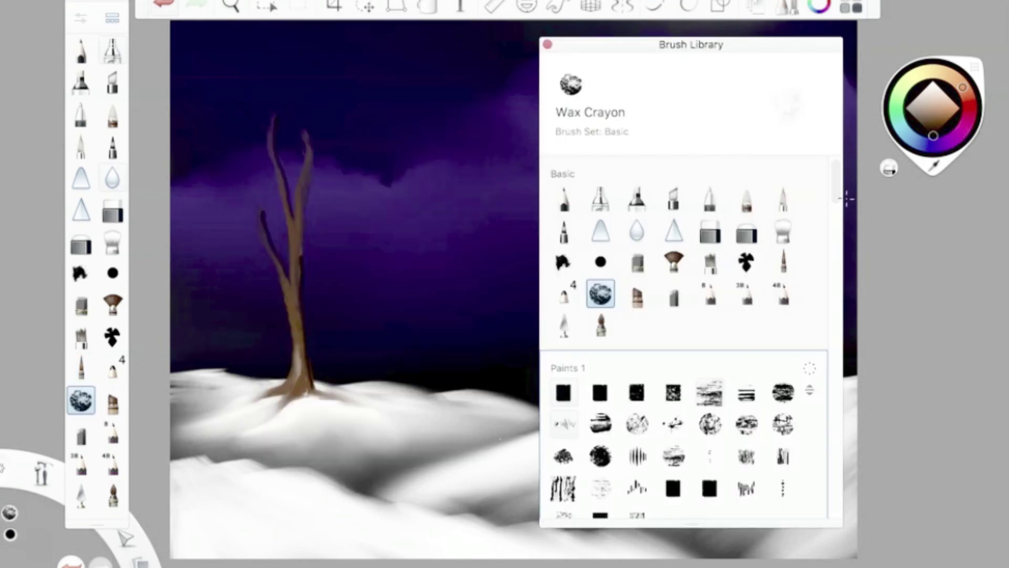
click(563, 456)
scroll(586, 200, down, 8)
click(745, 383)
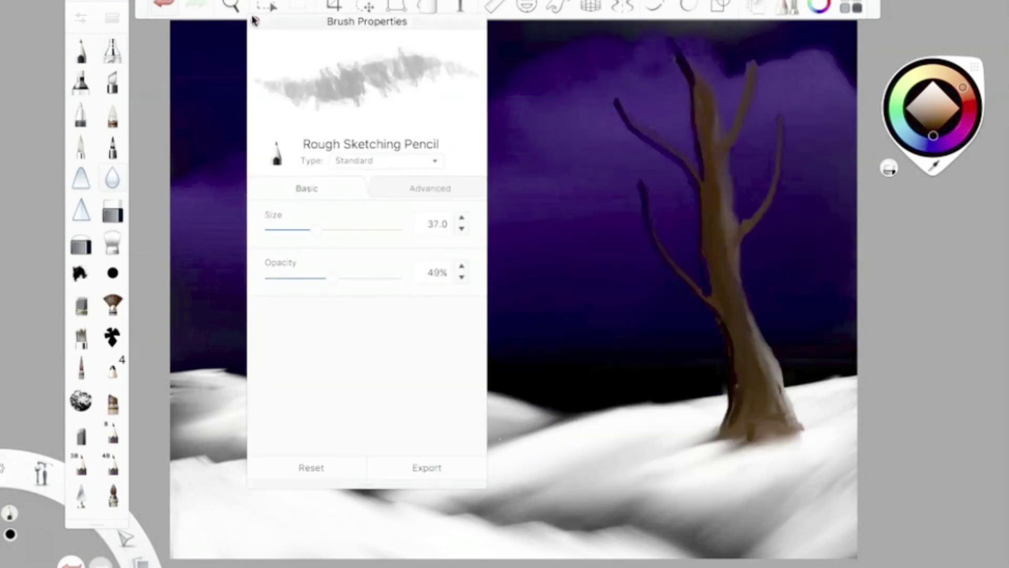
mouse_move(638, 178)
mouse_down()
mouse_move(646, 210)
mouse_move(703, 99)
mouse_move(757, 90)
mouse_up()
key(ctrl+z)
key(ctrl+z)
key(ctrl+z)
Step: Check the Rough Sketching Pencil's advanced nib settings and try soft dark shading around the right tree's upper left branches
double_click(112, 50)
click(430, 188)
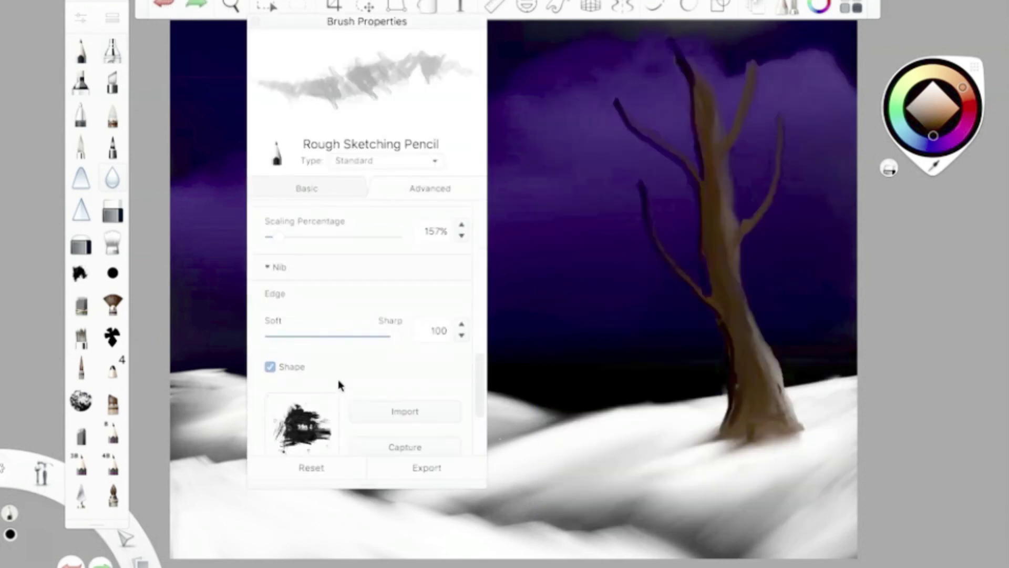
scroll(342, 258, down, 5)
scroll(341, 257, up, 3)
click(307, 188)
mouse_move(619, 166)
mouse_down()
mouse_move(674, 200)
mouse_move(594, 79)
mouse_move(699, 174)
mouse_up()
double_click(112, 50)
scroll(341, 257, down, 3)
mouse_move(638, 184)
mouse_down()
mouse_move(695, 296)
mouse_move(591, 68)
mouse_move(726, 198)
mouse_up()
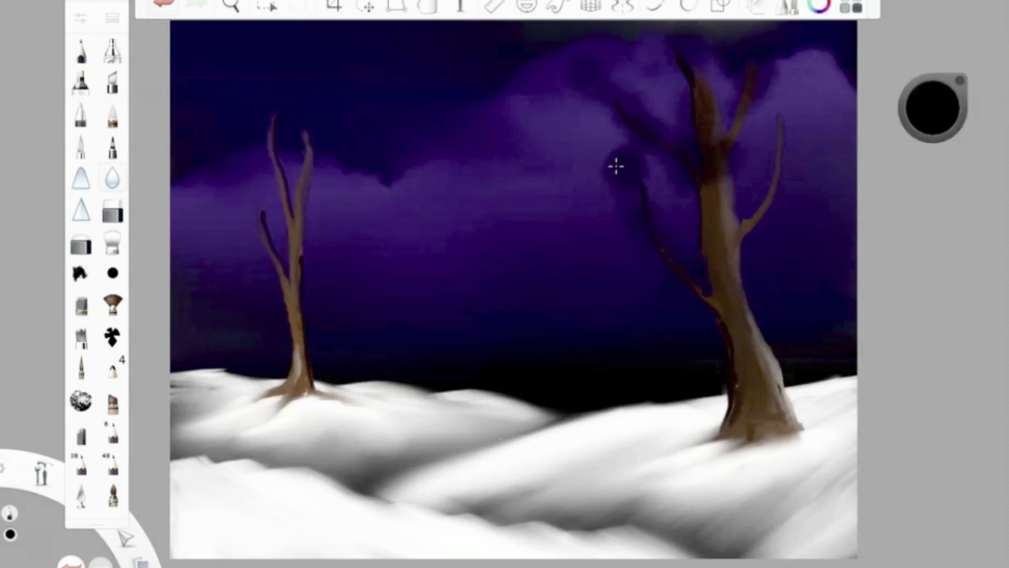
click(174, 6)
click(173, 6)
click(175, 7)
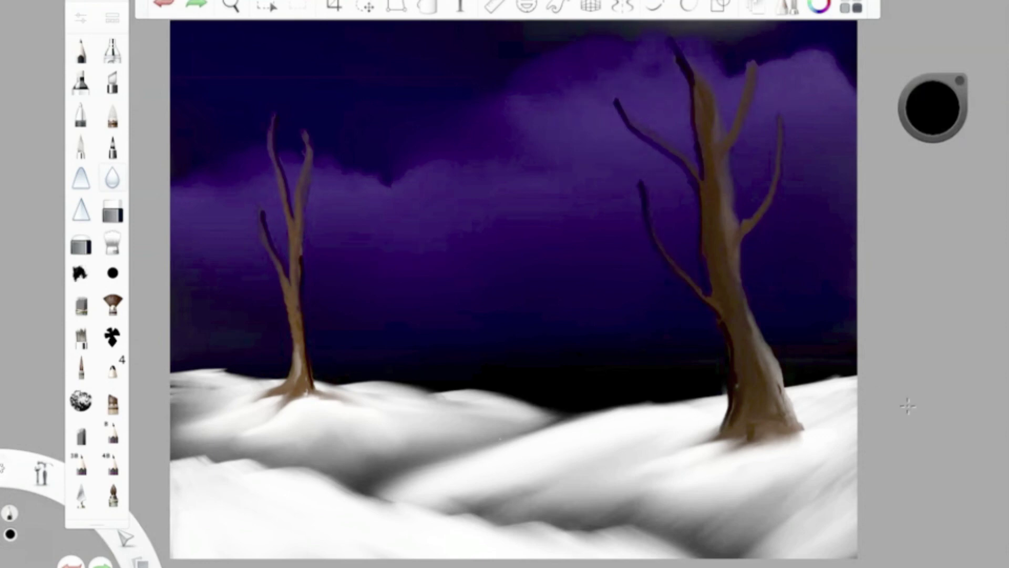
Step: Paint a thick, curved black foreground trunk left of the canvas's centre, from the bottom edge to the top edge, with the Angled Synthetic Brush
click(112, 401)
click(112, 401)
scroll(321, 232, up, 2)
click(379, 503)
mouse_move(329, 552)
mouse_down()
mouse_move(405, 192)
mouse_move(384, 40)
mouse_up()
mouse_move(342, 450)
mouse_down()
mouse_move(333, 541)
mouse_move(401, 555)
mouse_move(410, 281)
mouse_move(356, 450)
mouse_move(352, 433)
mouse_move(383, 333)
mouse_move(374, 27)
mouse_up()
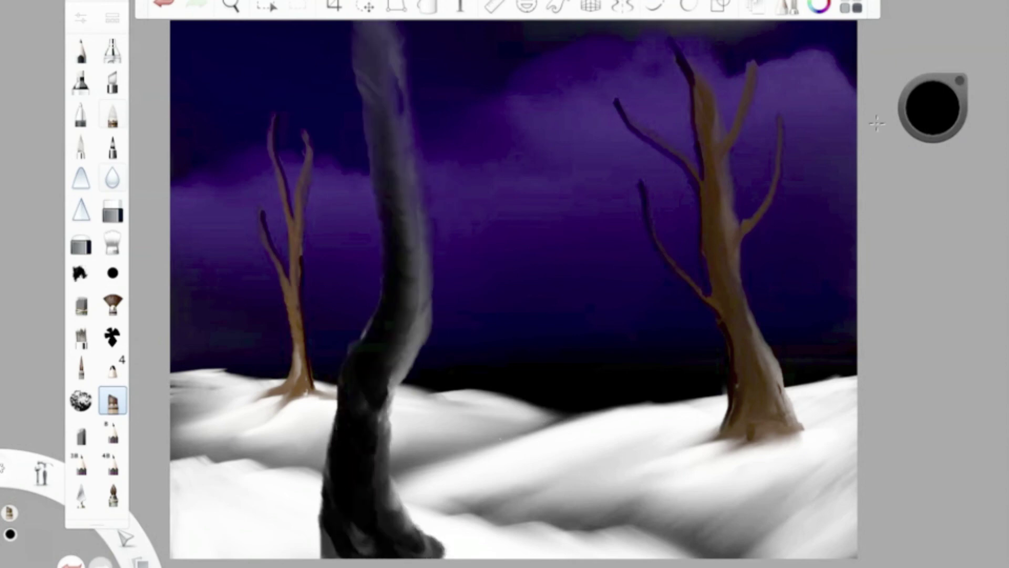
Step: Paint the curved foreground trunk brown from its base to the canvas's upper edge, undoing unsatisfactory strokes and repainting them
click(931, 107)
mouse_move(396, 540)
mouse_down()
mouse_move(387, 349)
mouse_move(379, 534)
mouse_move(353, 531)
mouse_move(383, 345)
mouse_move(409, 265)
mouse_move(392, 107)
mouse_up()
key(ctrl+z)
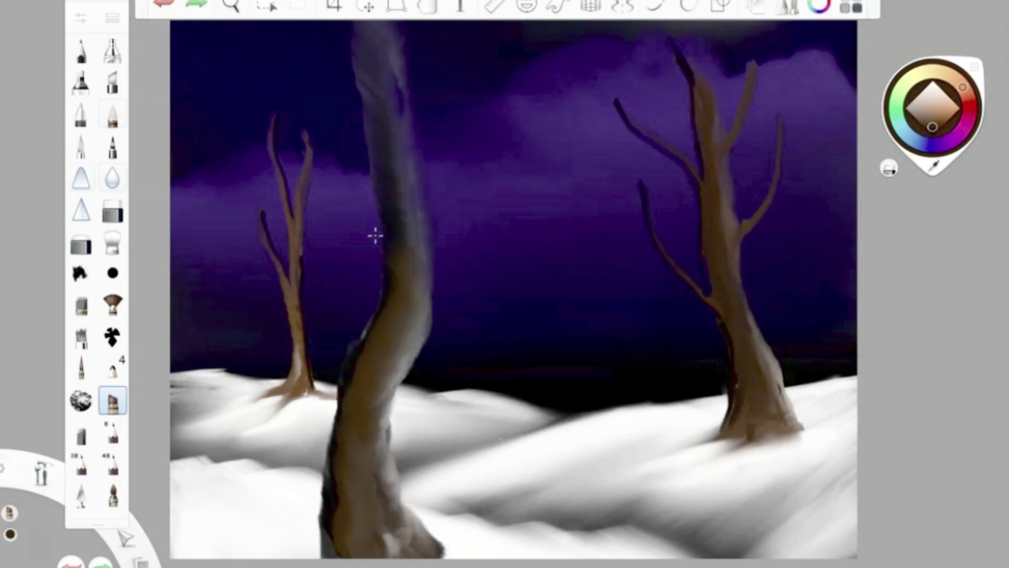
drag(373, 235, 384, 31)
drag(400, 329, 365, 382)
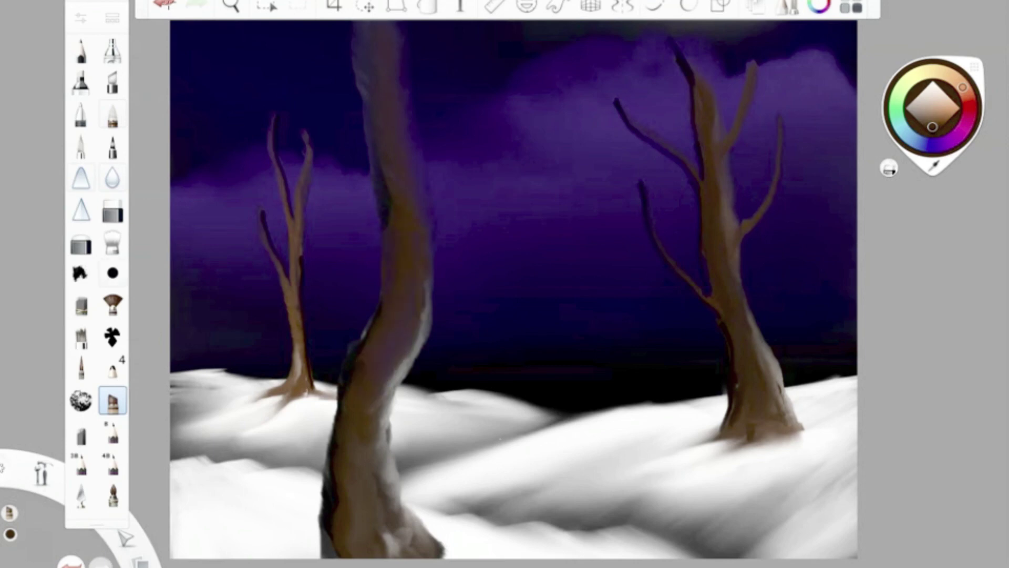
key(ctrl+z)
click(161, 3)
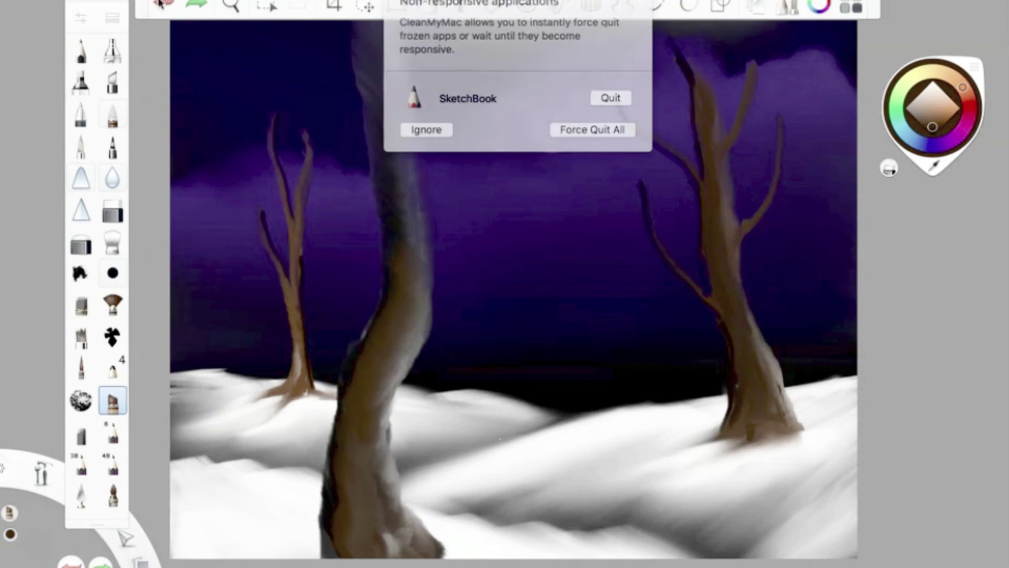
drag(388, 357, 389, 79)
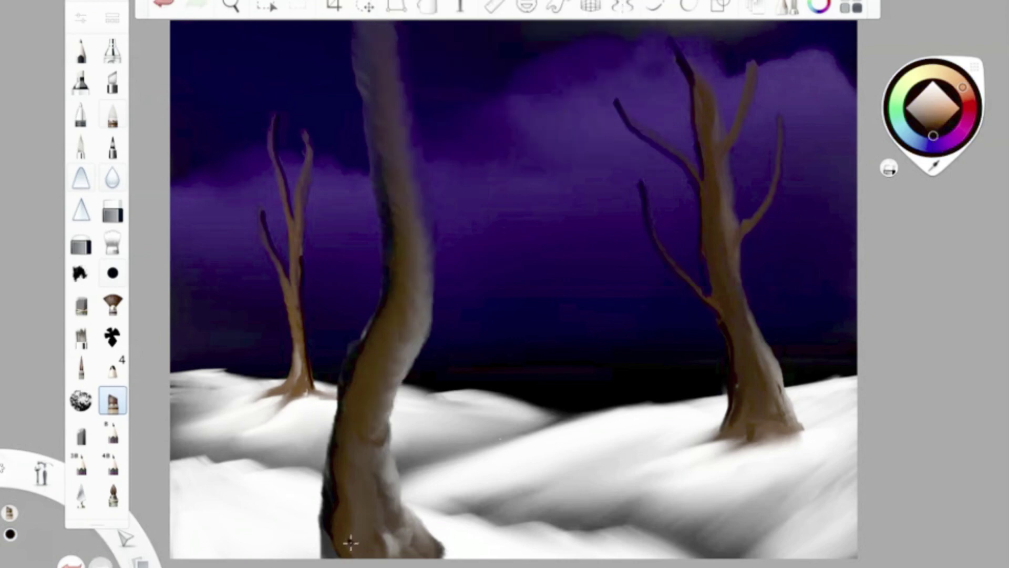
Step: Shade the foreground trunk's left side and base in black with the Angled Synthetic Brush
drag(389, 321, 347, 504)
drag(379, 552, 363, 446)
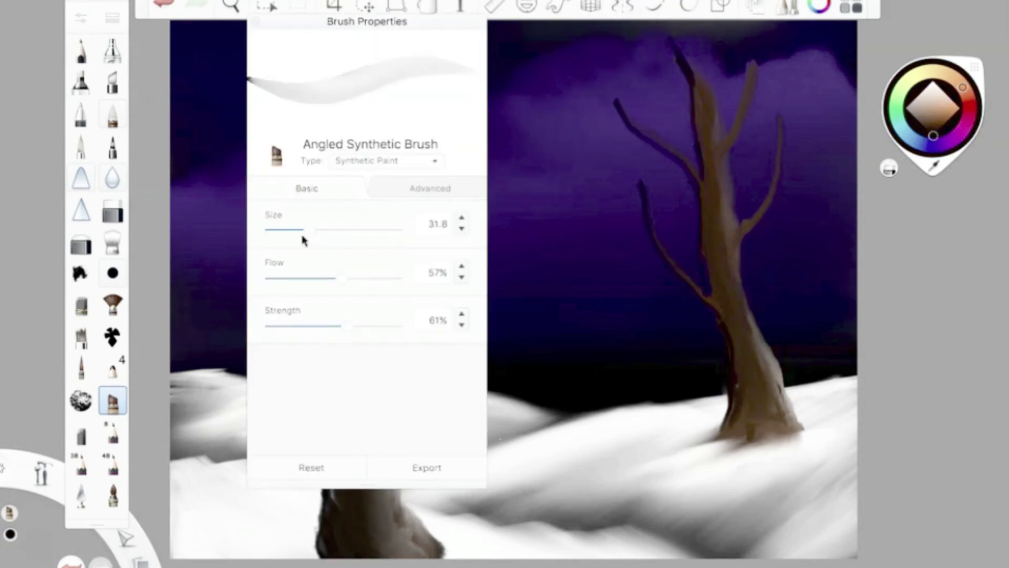
mouse_move(381, 153)
mouse_down()
mouse_move(361, 24)
mouse_move(392, 252)
mouse_up()
key(ctrl+z)
mouse_move(332, 520)
mouse_down()
mouse_move(343, 387)
mouse_move(389, 231)
mouse_up()
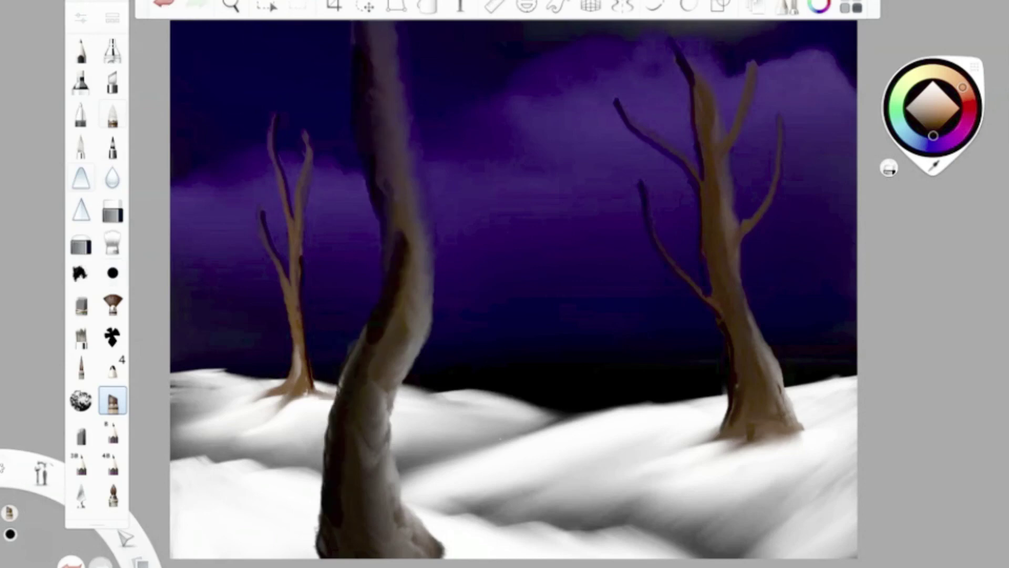
drag(331, 444, 391, 252)
Step: Paint a long forked branch rising to the right and a thinner branch rising to the left from the foreground trunk
mouse_move(394, 310)
mouse_down()
mouse_move(491, 176)
mouse_move(529, 79)
mouse_up()
mouse_move(367, 353)
mouse_down()
mouse_move(358, 378)
mouse_move(423, 240)
mouse_move(353, 151)
mouse_move(258, 62)
mouse_up()
mouse_move(347, 547)
mouse_down()
mouse_move(191, 312)
mouse_move(218, 371)
mouse_up()
key(ctrl+z)
Step: Paint a long brown branch that sweeps left and upward from the foreground trunk's base, using a brown picked from the trunk
alt+click(360, 545)
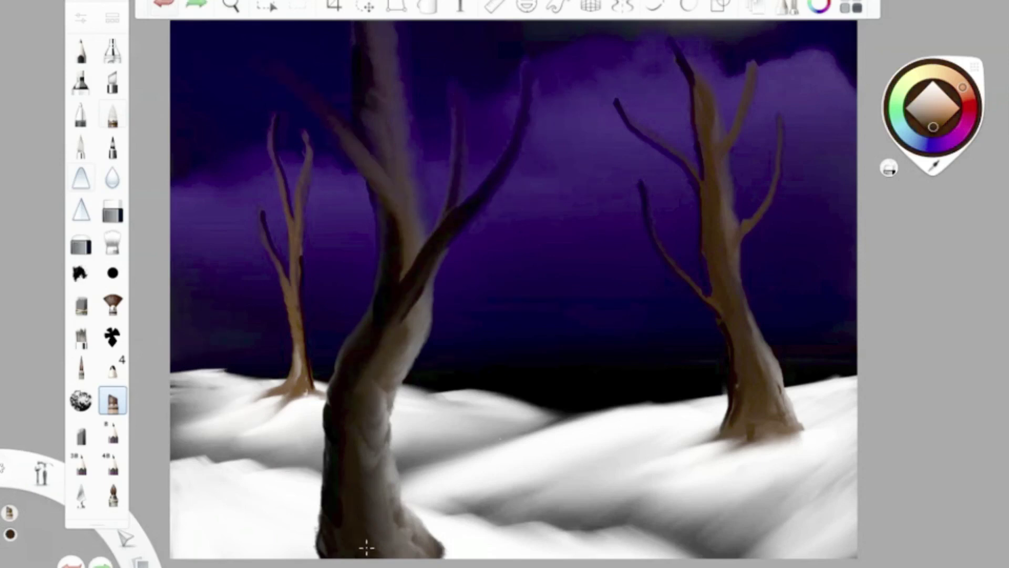
drag(361, 545, 225, 304)
drag(299, 522, 217, 292)
drag(326, 478, 207, 270)
drag(273, 452, 198, 251)
drag(326, 484, 226, 358)
click(81, 19)
click(199, 171)
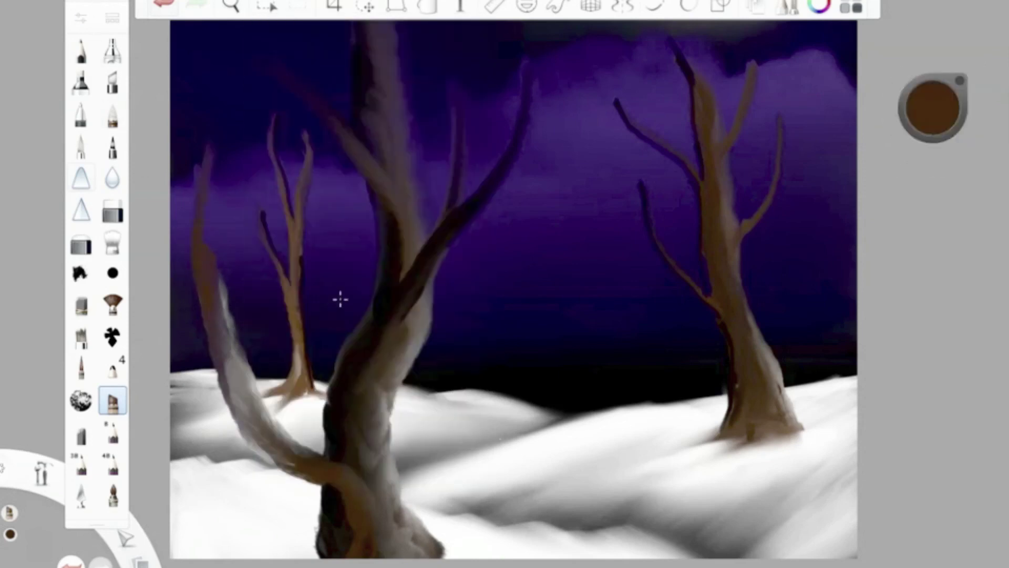
Step: Blend the foreground trunk's base into the snow and soften the inner edge of its low left branch
click(113, 242)
mouse_move(365, 487)
mouse_down()
mouse_move(378, 352)
mouse_move(415, 542)
mouse_move(367, 558)
mouse_up()
drag(276, 562, 305, 537)
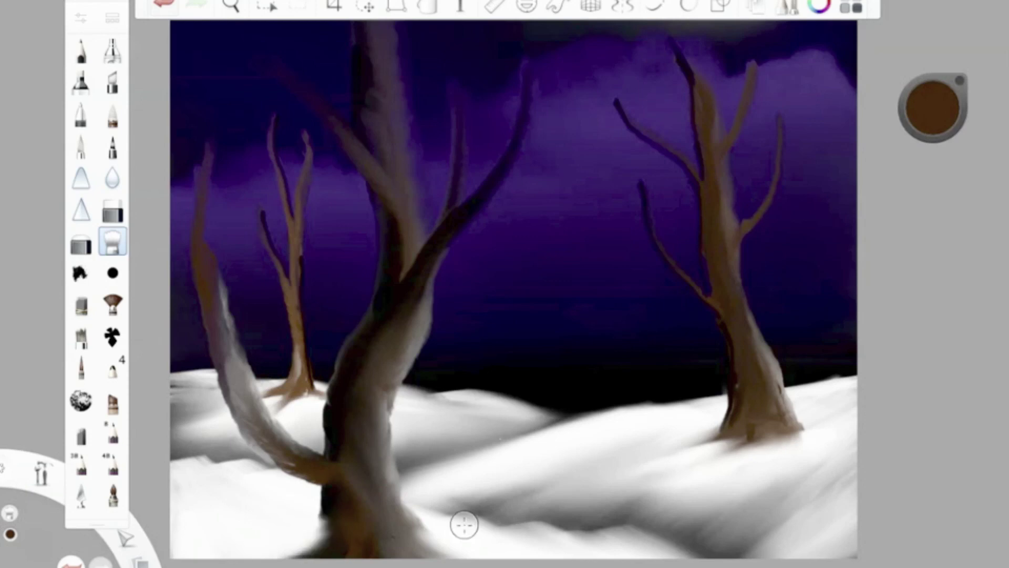
mouse_move(296, 439)
mouse_down()
mouse_move(252, 393)
mouse_move(254, 331)
mouse_move(224, 322)
mouse_up()
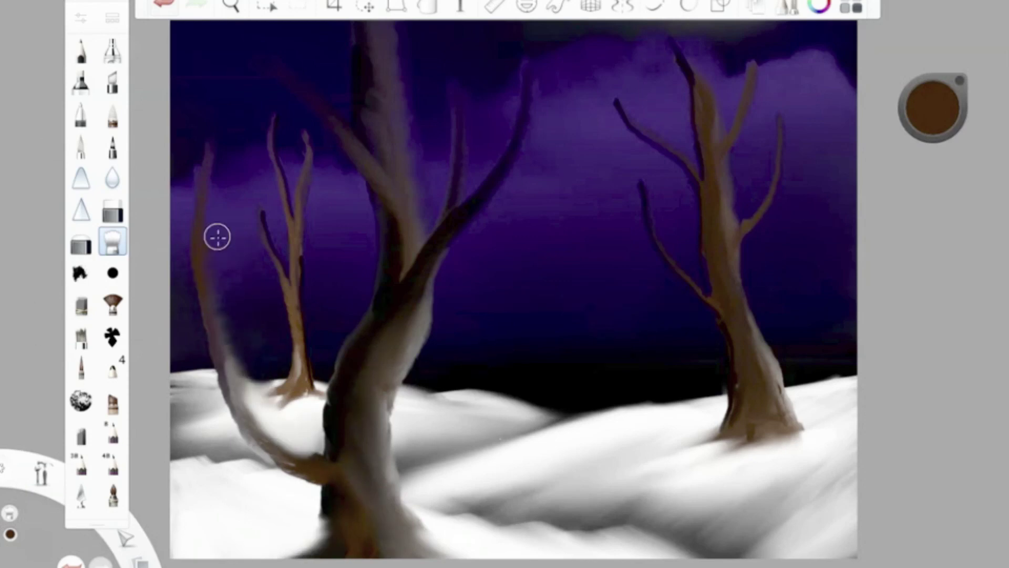
Step: Outline the outer edge of the foreground tree's low left branch in black with the Small Rigger and blend it toward the trunk
click(80, 368)
click(81, 368)
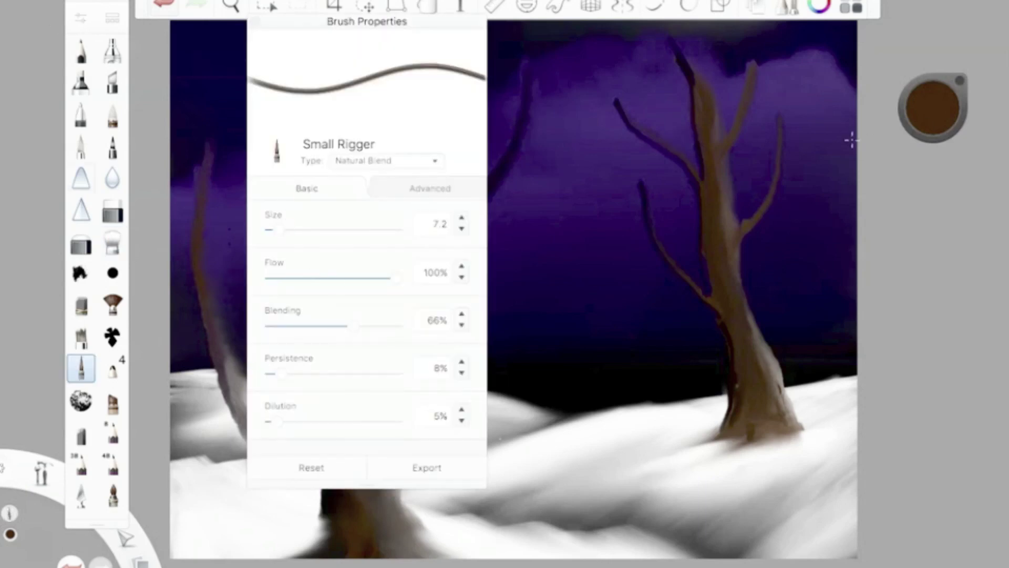
click(933, 108)
click(341, 477)
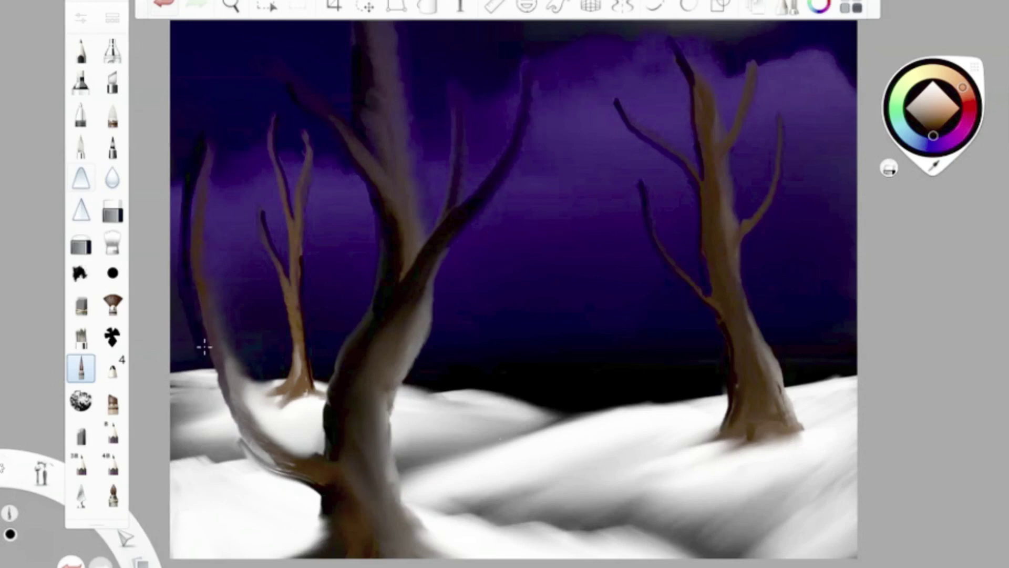
drag(209, 369, 259, 463)
key(ctrl+z)
drag(206, 371, 324, 522)
click(112, 241)
drag(263, 460, 335, 490)
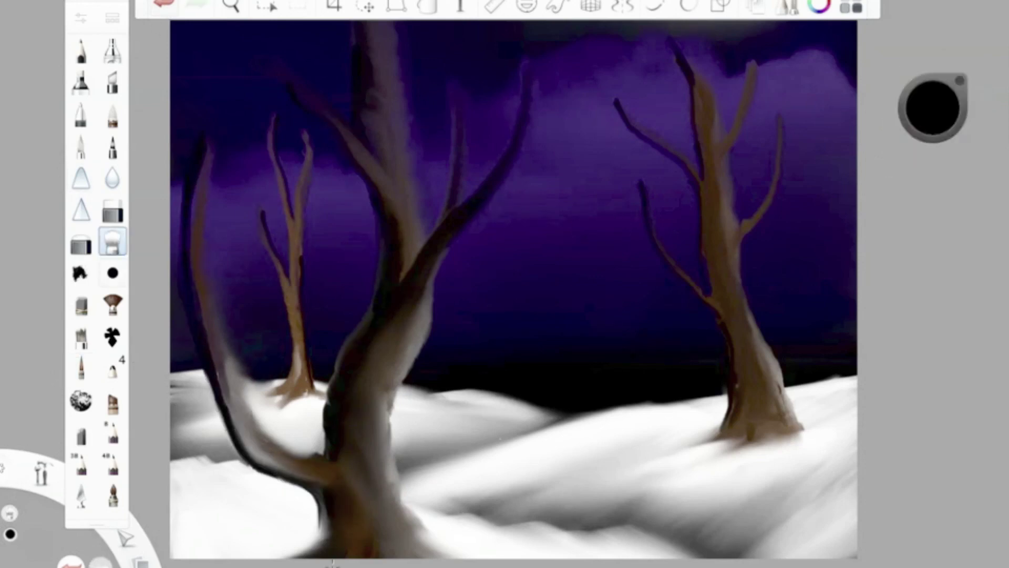
Step: Add dark bark shading along the right tree's trunk with the Angled Synthetic Brush
click(112, 402)
mouse_move(752, 386)
mouse_down()
mouse_move(733, 405)
mouse_move(736, 338)
mouse_up()
drag(758, 431, 731, 315)
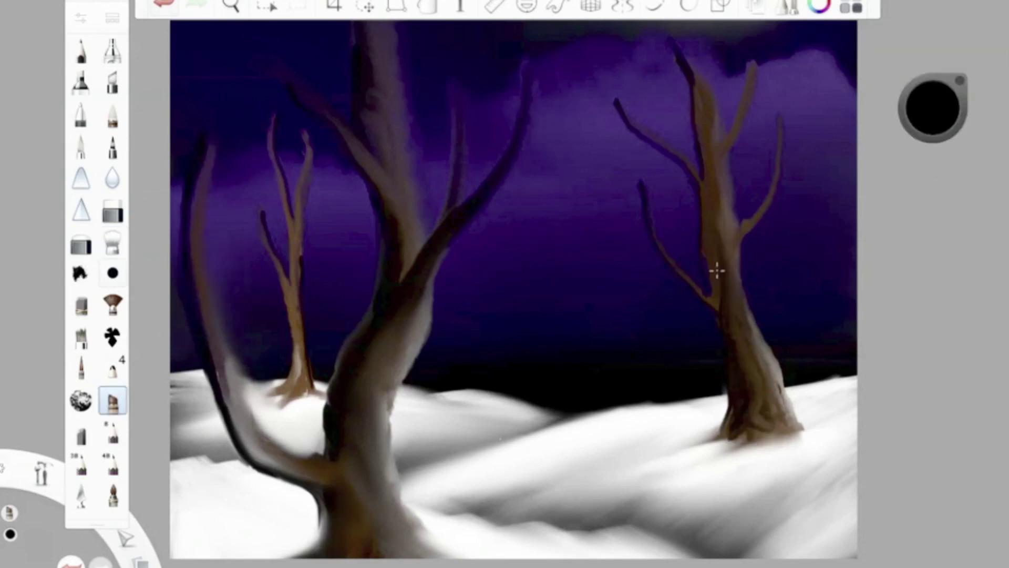
drag(714, 217, 713, 310)
Step: Shade the left background tree's trunk in black and blend the foreground trunk's middle section
click(80, 18)
drag(297, 389, 294, 287)
drag(294, 324, 294, 249)
click(112, 243)
mouse_move(402, 337)
mouse_down()
mouse_move(406, 297)
mouse_move(372, 326)
mouse_up()
Step: Darken the foreground tree's low left branch and trunk base in black with the Angled Synthetic Brush
click(113, 401)
click(80, 19)
mouse_move(228, 412)
mouse_down()
mouse_move(209, 332)
mouse_move(262, 467)
mouse_up()
drag(208, 342, 252, 452)
mouse_move(315, 467)
mouse_down()
mouse_move(339, 523)
mouse_move(316, 557)
mouse_up()
drag(362, 541, 351, 488)
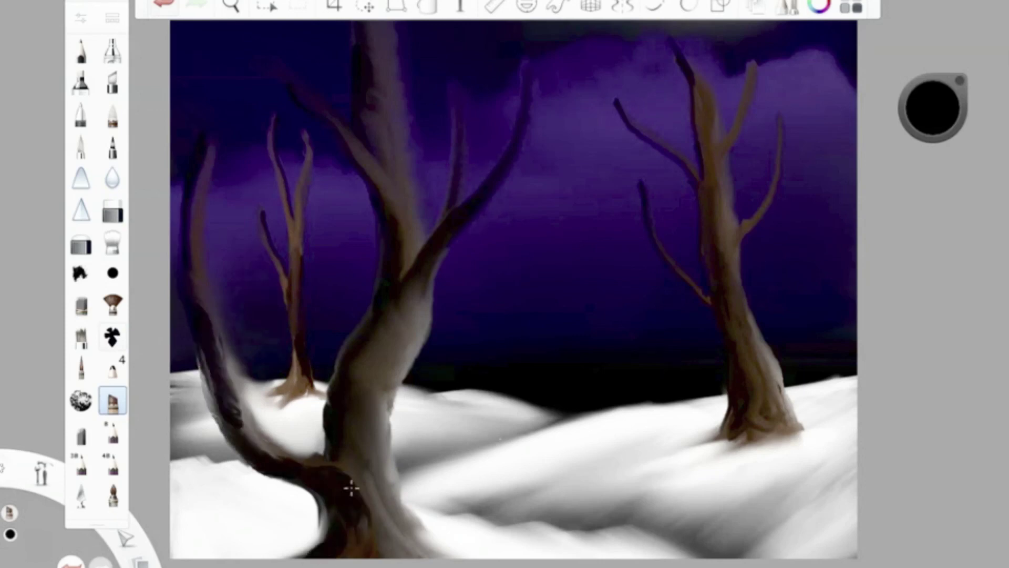
Step: Choose white as the paint colour and try a snow stroke on the foreground tree's upper right branch
click(933, 108)
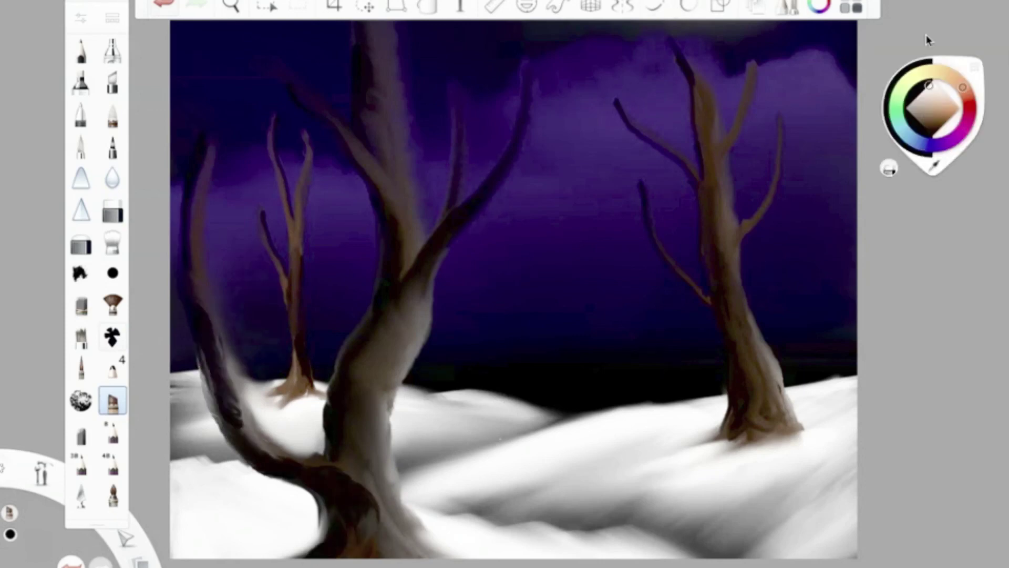
drag(534, 65, 517, 153)
key(ctrl+z)
key(ctrl+z)
Step: Paint white snow along the foreground tree's upper left branch with the Old Pallette Knife, adjusting the brush settings between strokes
click(80, 496)
click(82, 18)
drag(336, 232, 344, 234)
click(304, 83)
drag(287, 83, 353, 123)
click(82, 18)
drag(338, 231, 326, 231)
click(253, 23)
drag(294, 87, 384, 161)
Step: Adjust the Old Pallette Knife and paint white snow along the foreground tree's upper right branch
click(80, 18)
drag(311, 240, 292, 242)
click(424, 147)
mouse_move(499, 160)
mouse_down()
mouse_move(399, 273)
mouse_move(522, 80)
mouse_up()
Step: Paint white snow on the foreground tree's low left branch and on the right tree's left branches
click(80, 18)
drag(316, 233, 336, 235)
click(255, 23)
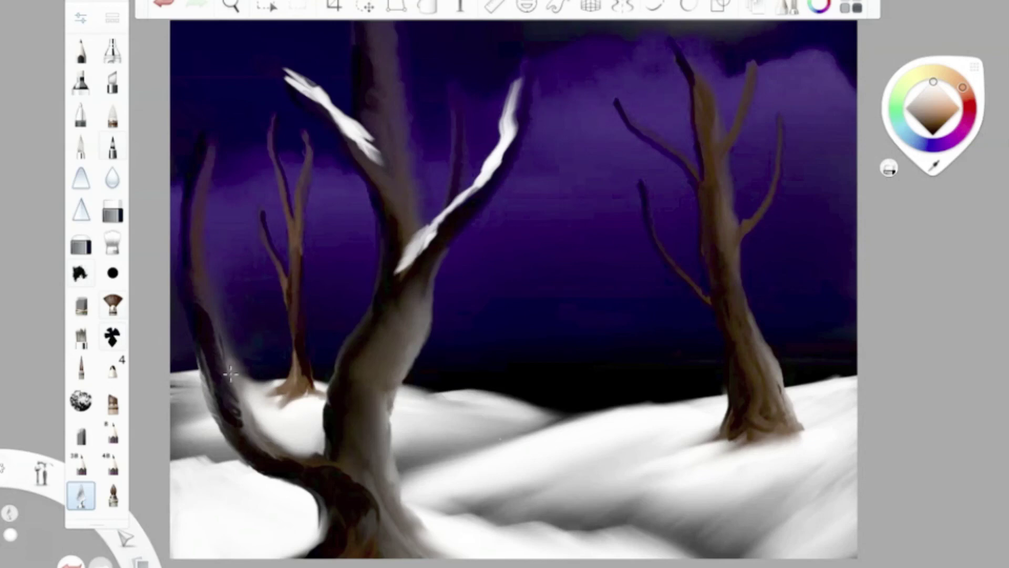
drag(230, 373, 332, 460)
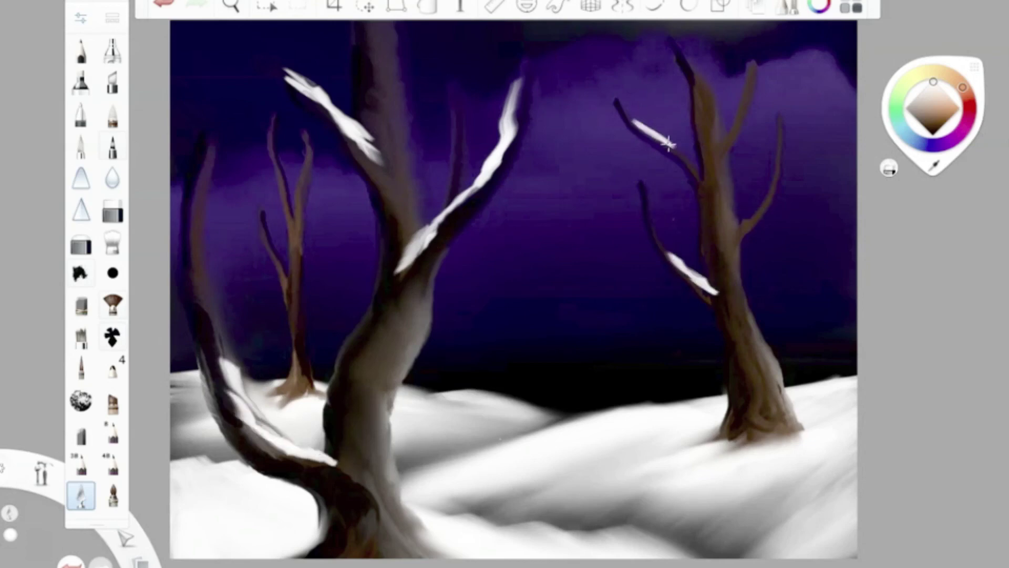
Step: Readjust the Old Pallette Knife and paint white snow on the left background tree's fork and trunk base
click(80, 18)
drag(315, 239, 301, 239)
click(257, 22)
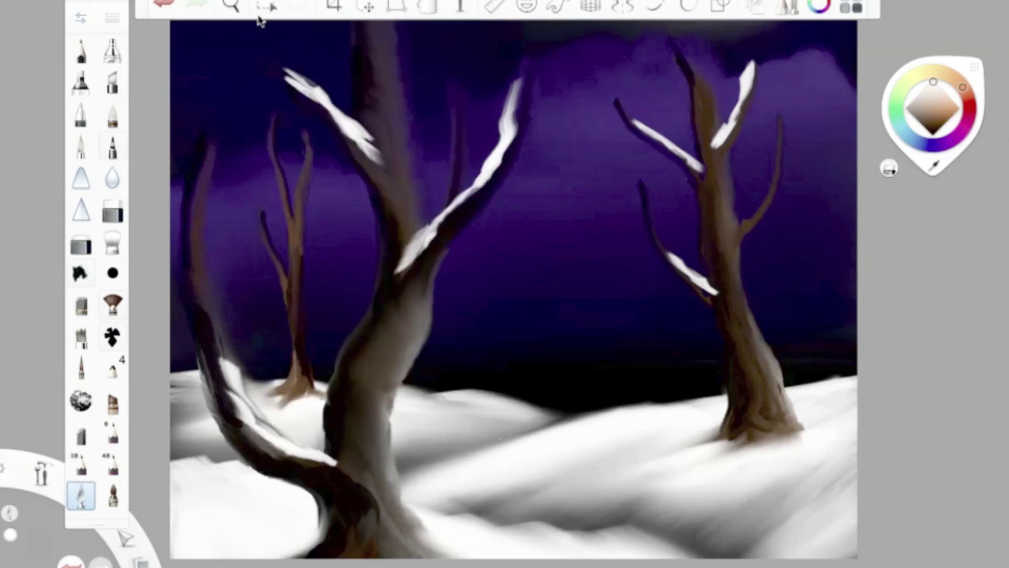
drag(294, 341, 266, 389)
click(162, 6)
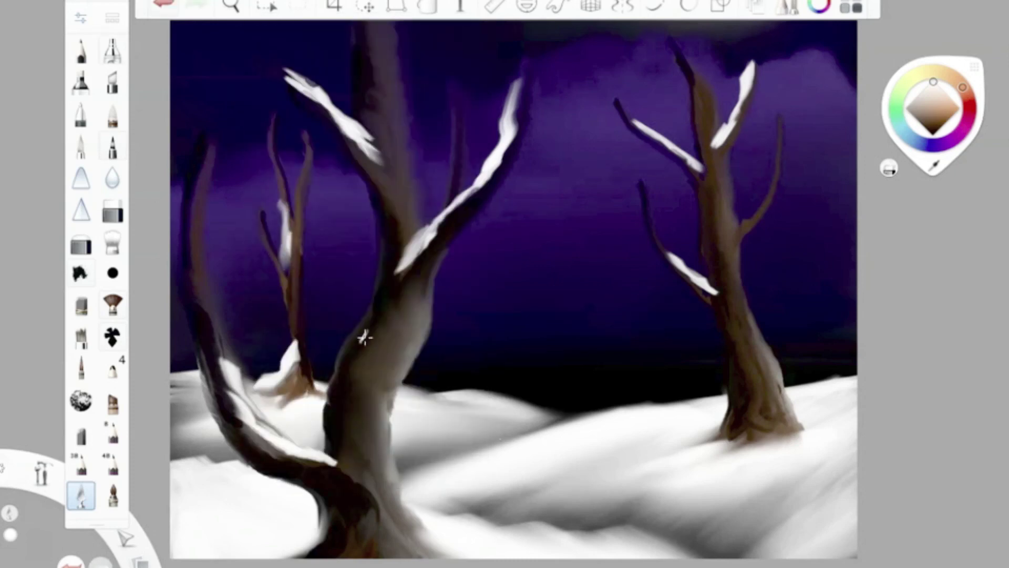
Step: Paint two small red eyes with a soft dark red glow in the black gap between the slopes and blend them
click(81, 144)
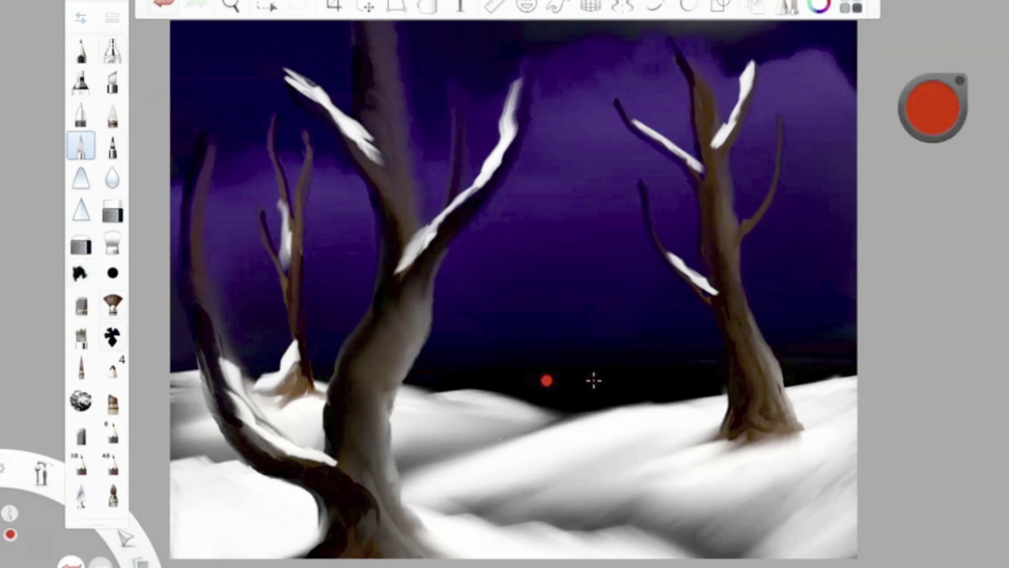
click(112, 49)
mouse_move(545, 380)
mouse_down()
mouse_move(589, 380)
mouse_move(669, 405)
mouse_up()
click(944, 112)
click(933, 136)
mouse_move(581, 408)
mouse_down()
mouse_move(541, 374)
mouse_move(534, 389)
mouse_up()
click(965, 105)
click(81, 145)
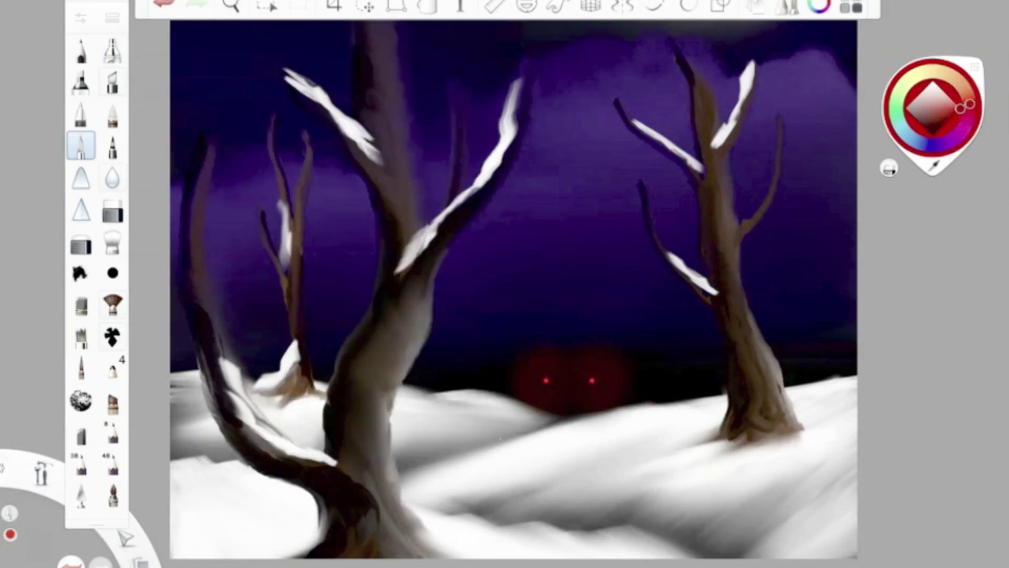
click(113, 242)
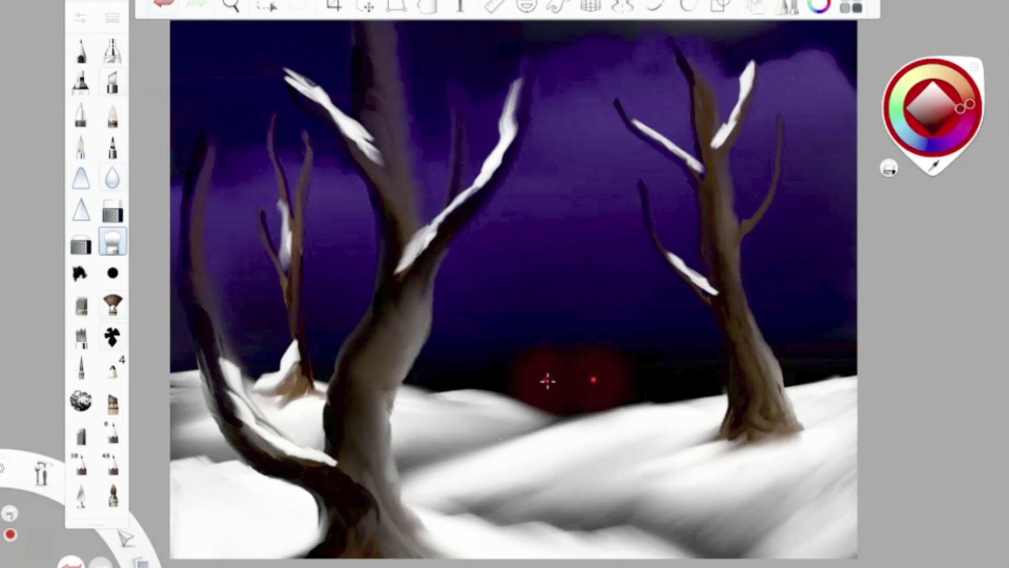
Step: Try a further soft red glow stroke around the two eyes
click(112, 50)
drag(525, 389, 631, 420)
key(ctrl+z)
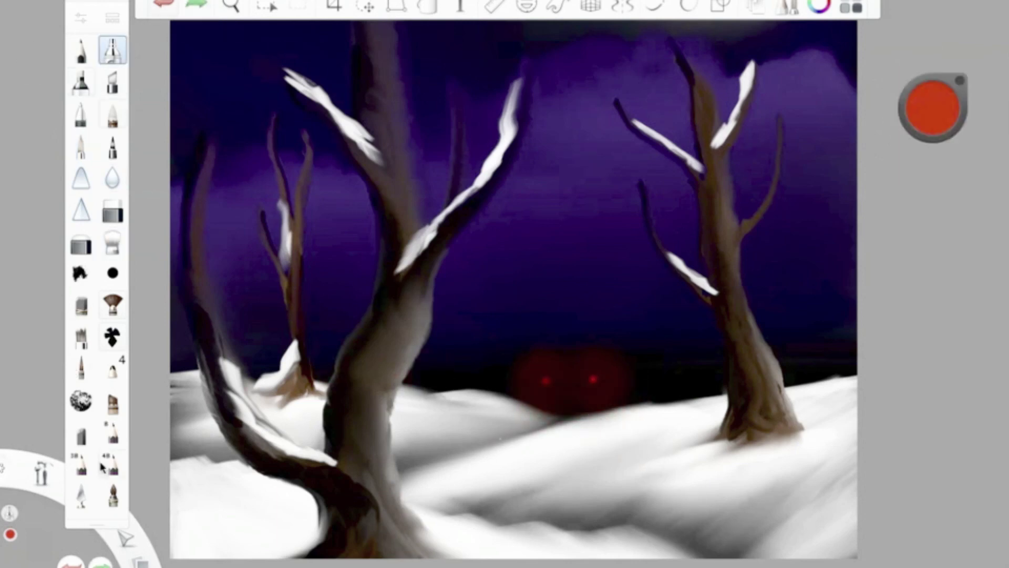
Step: Paint black shadow lines along the edges of the snow slopes with the Old Pallette Knife
click(80, 494)
click(80, 494)
click(430, 188)
mouse_move(421, 502)
mouse_down()
mouse_move(731, 557)
mouse_move(421, 502)
mouse_up()
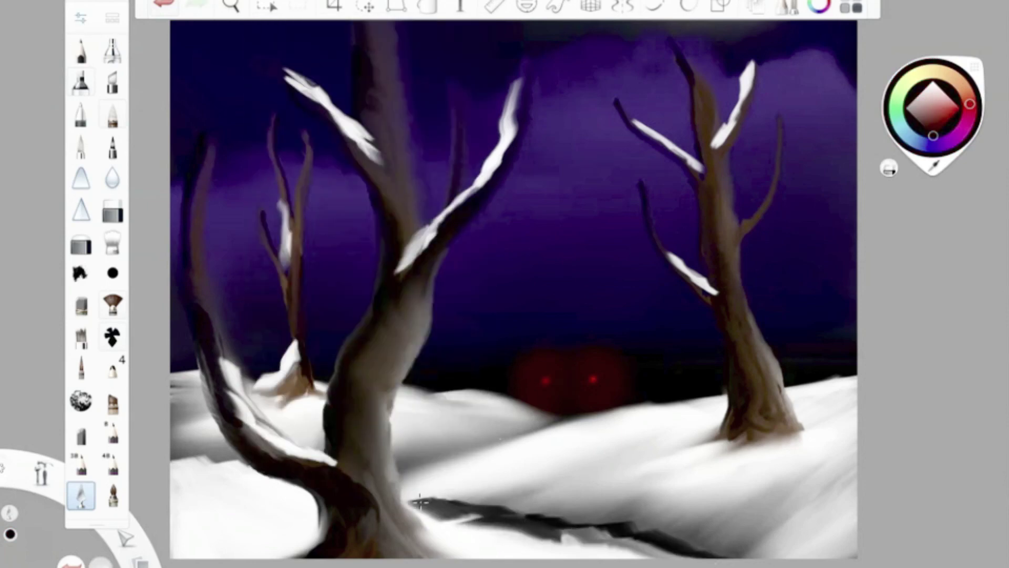
drag(581, 416, 450, 463)
drag(514, 437, 408, 470)
drag(170, 455, 316, 494)
drag(396, 502, 447, 513)
drag(444, 389, 630, 415)
Step: Set the Old Pallette Knife's rotation to 123° and choose white as the paint colour
key(ctrl+b)
drag(283, 436, 314, 441)
drag(283, 244, 316, 245)
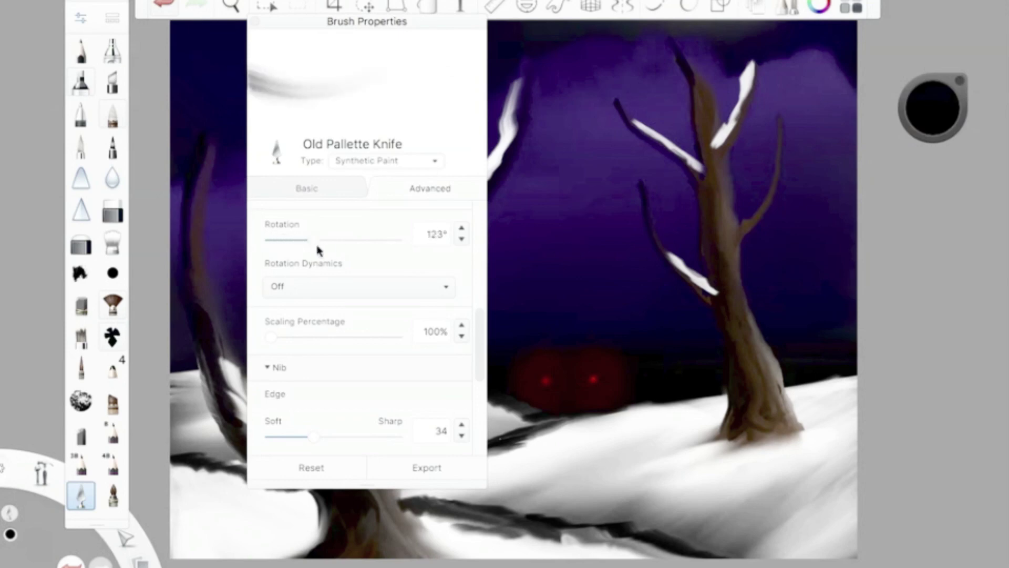
click(933, 108)
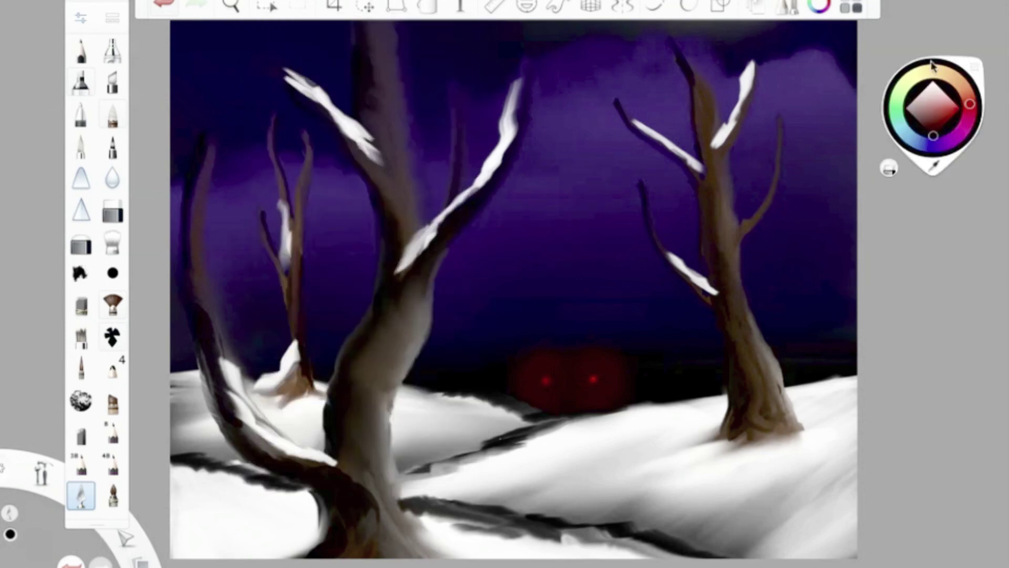
key(ctrl+b)
key(ctrl+b)
Step: Add white snow to the right tree's lower left branch, the left tree, the foreground tree's thin offshoot and its trunk's right edge
drag(643, 181, 686, 281)
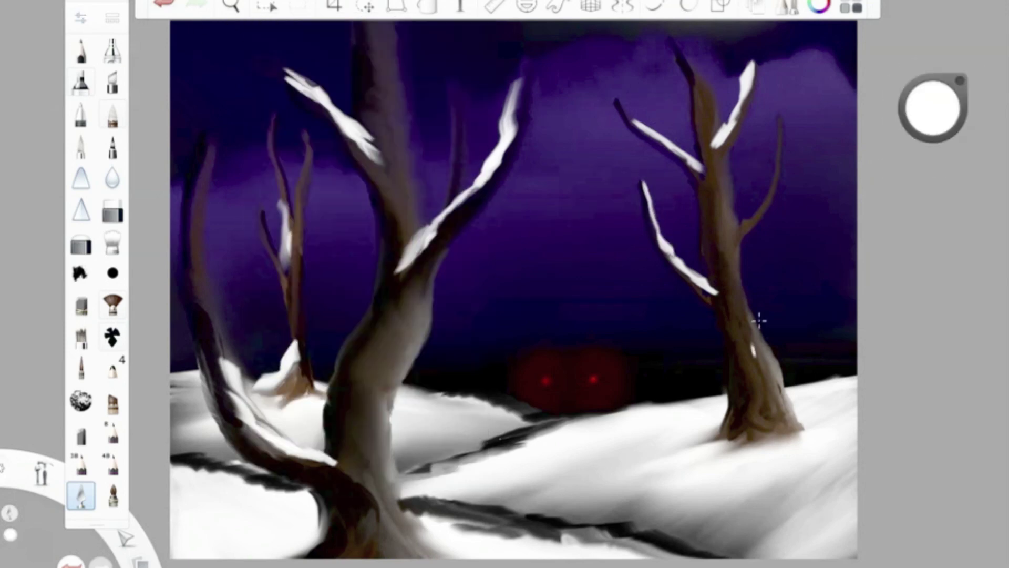
drag(303, 127, 296, 191)
drag(447, 84, 452, 174)
drag(391, 439, 418, 544)
Step: Add white snow to the right tree's lower trunk edge, its base, its right branch and the lower fork
drag(772, 357, 794, 418)
drag(751, 334, 784, 377)
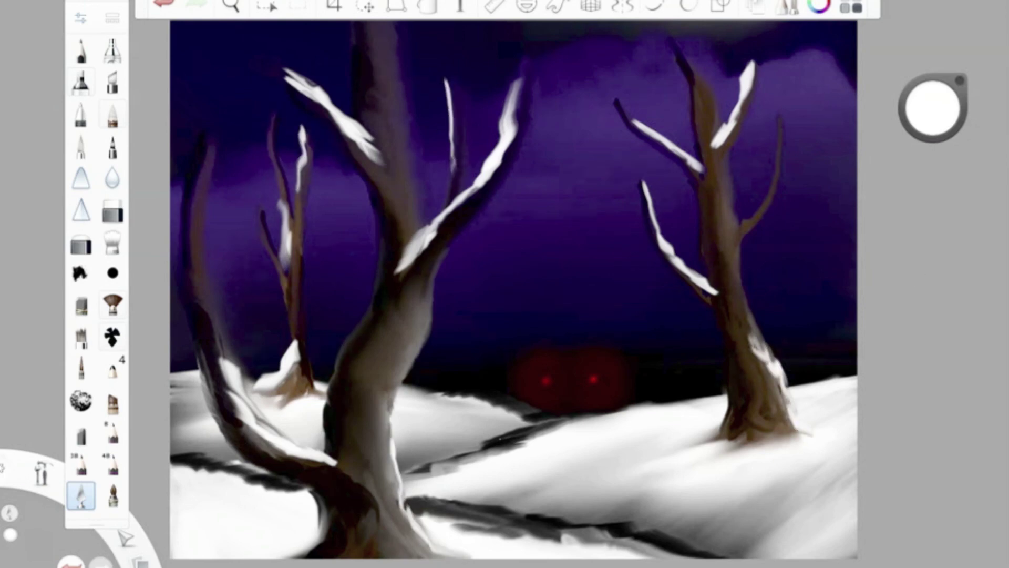
drag(757, 426, 786, 444)
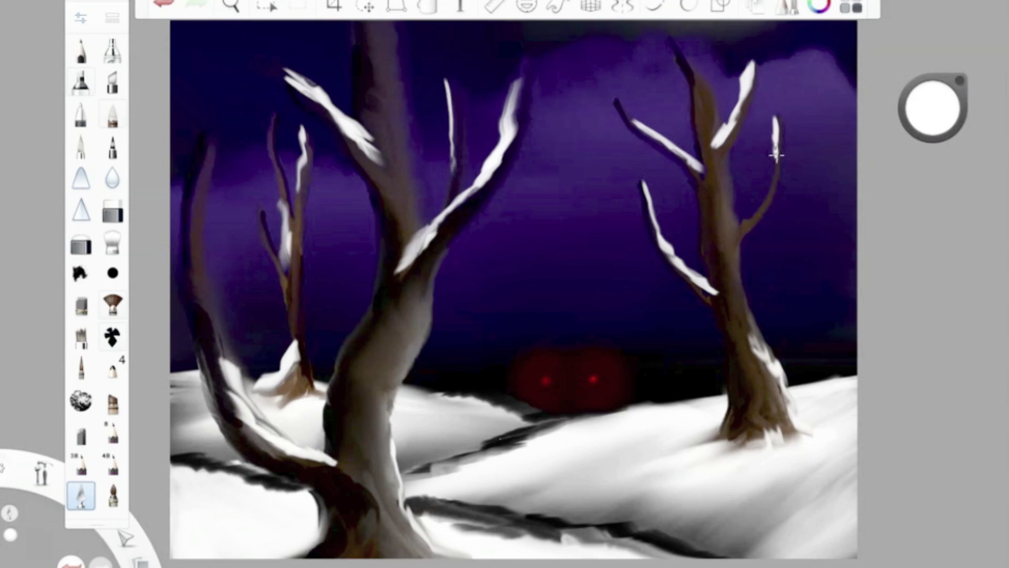
drag(778, 152, 740, 227)
drag(726, 294, 709, 237)
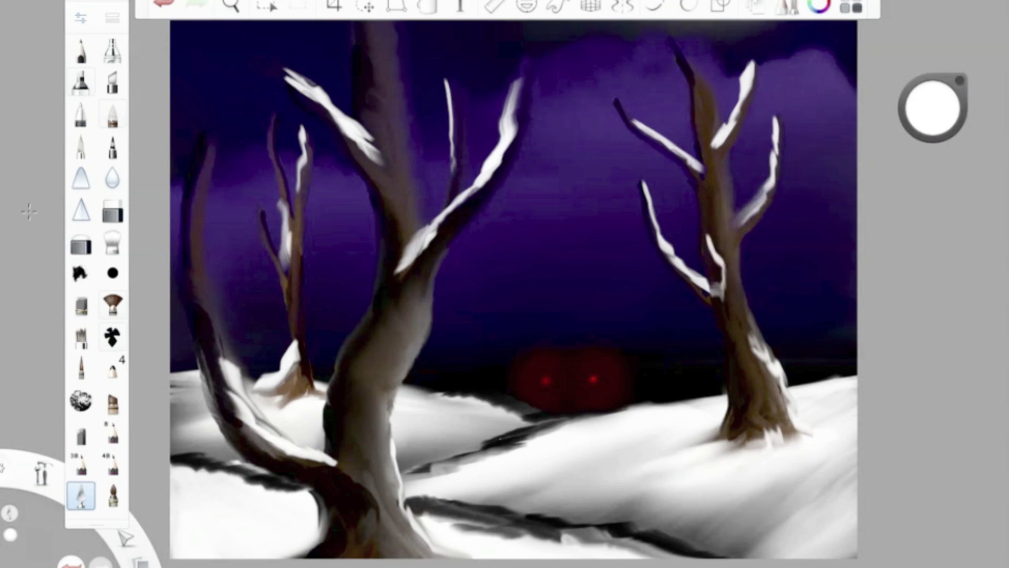
Step: Paint a dark oval hollow low on each of the three tree trunks in black and blend the edges
click(81, 145)
mouse_move(368, 397)
mouse_down()
mouse_move(349, 417)
mouse_move(358, 452)
mouse_up()
mouse_move(751, 374)
mouse_down()
mouse_move(762, 417)
mouse_move(736, 445)
mouse_up()
click(113, 241)
mouse_move(360, 455)
mouse_down()
mouse_move(375, 439)
mouse_move(378, 473)
mouse_up()
click(81, 145)
drag(294, 389, 297, 418)
click(112, 241)
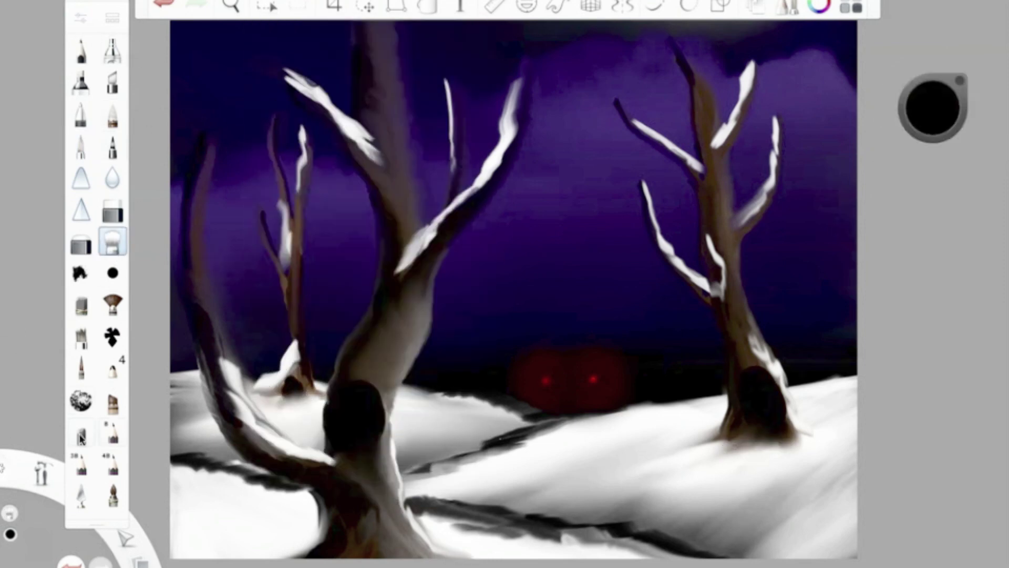
Step: Paint white snow highlights across the right slope with the Old Pallette Knife after adjusting its advanced settings
click(81, 495)
click(81, 494)
mouse_move(304, 230)
mouse_down()
mouse_move(370, 326)
mouse_move(279, 239)
mouse_up()
click(430, 188)
scroll(358, 315, down, 3)
click(657, 365)
drag(641, 436, 504, 494)
drag(684, 474, 468, 499)
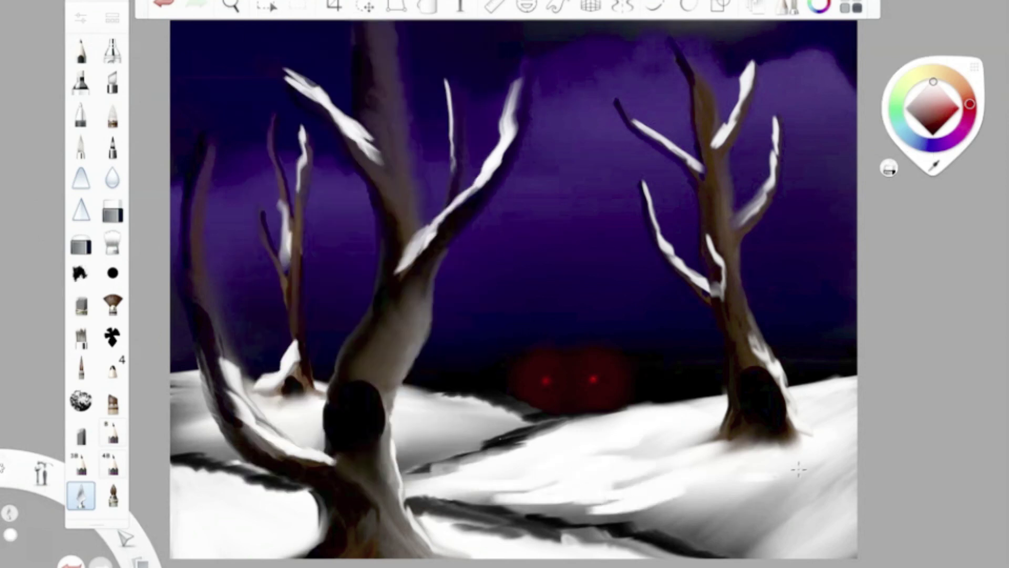
drag(799, 469, 604, 515)
Step: Smooth the white highlights on the right snow slope with a large blending brush
click(113, 241)
click(112, 241)
click(814, 479)
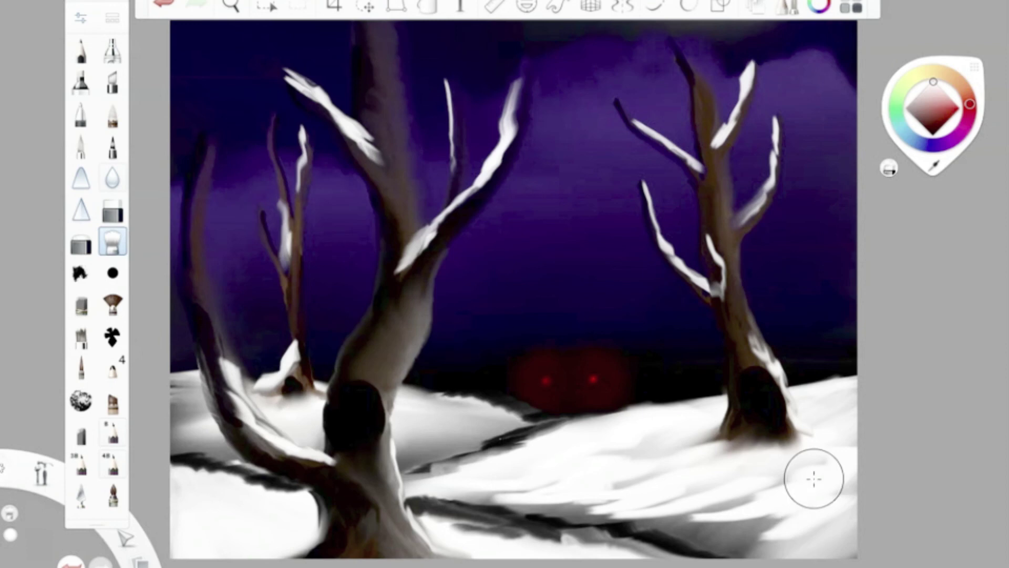
drag(814, 479, 470, 486)
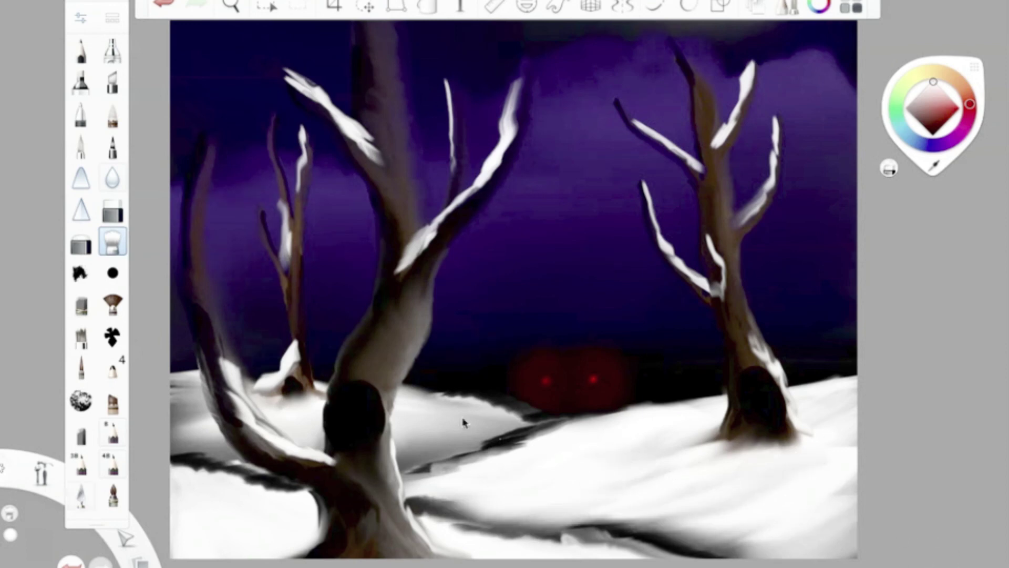
Step: Paint a brown path with the Old Pallette Knife along the dark band in the foreground snow and edge it with white
click(81, 495)
click(81, 495)
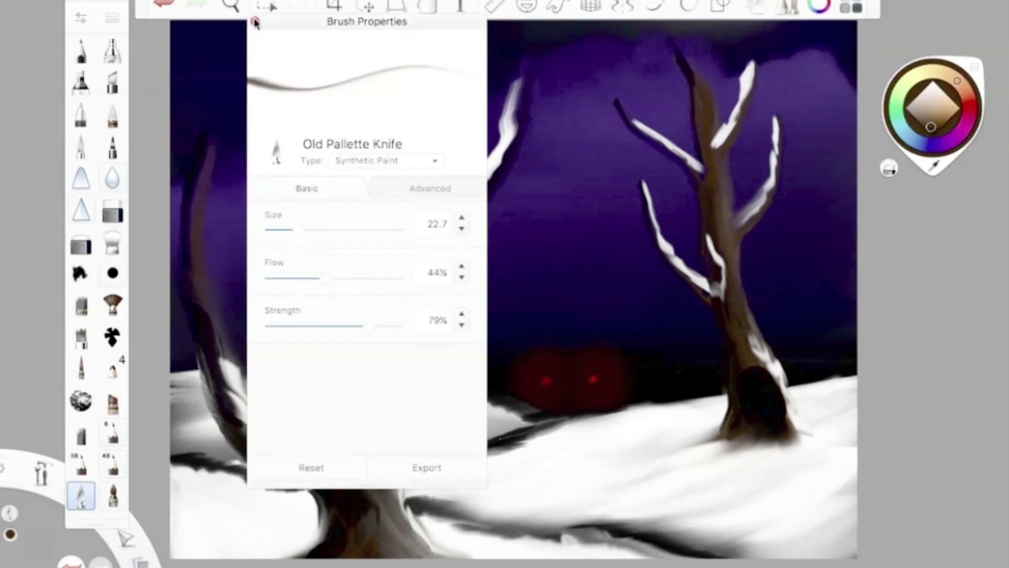
click(256, 22)
drag(439, 505, 594, 531)
mouse_move(476, 524)
mouse_down()
mouse_move(720, 557)
mouse_move(688, 557)
mouse_up()
mouse_move(615, 528)
mouse_down()
mouse_move(446, 506)
mouse_move(515, 510)
mouse_move(736, 558)
mouse_up()
alt+click(473, 491)
drag(410, 497, 583, 535)
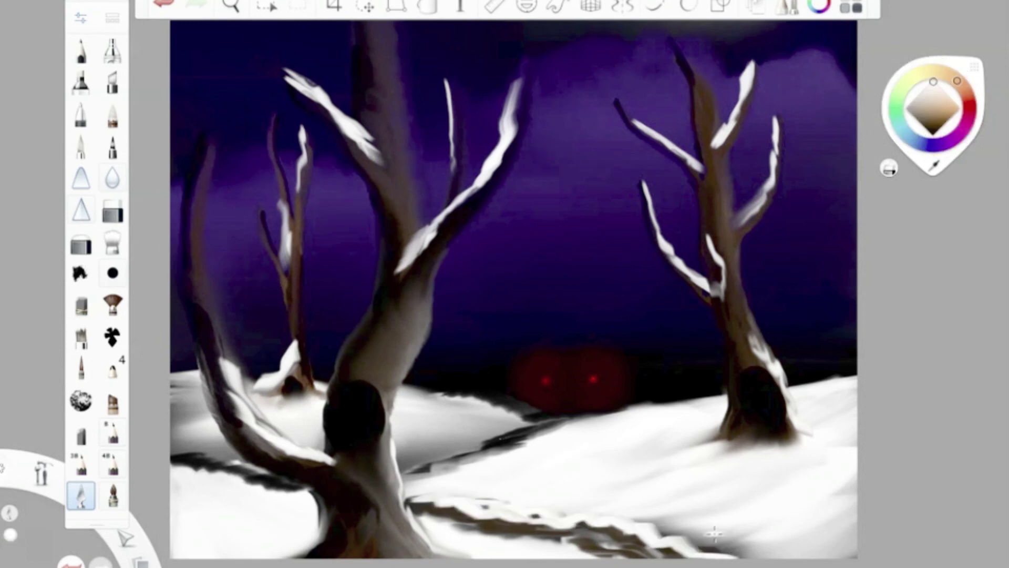
Step: Blend the brown path and its white edges into the foreground snow with long smudging strokes
click(112, 240)
click(112, 240)
click(421, 293)
mouse_move(494, 518)
mouse_down()
mouse_move(628, 552)
mouse_move(450, 518)
mouse_move(605, 552)
mouse_up()
drag(460, 507, 709, 558)
drag(631, 552, 415, 521)
drag(757, 560, 489, 526)
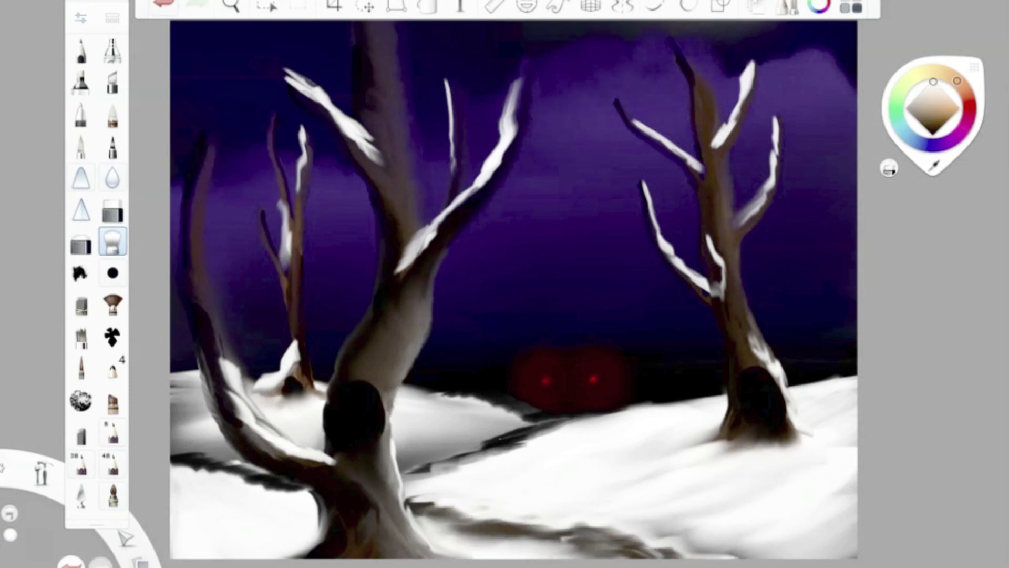
Step: Paint pointed black tufts hanging over the snow edge on both sides of the glowing red eyes
click(81, 368)
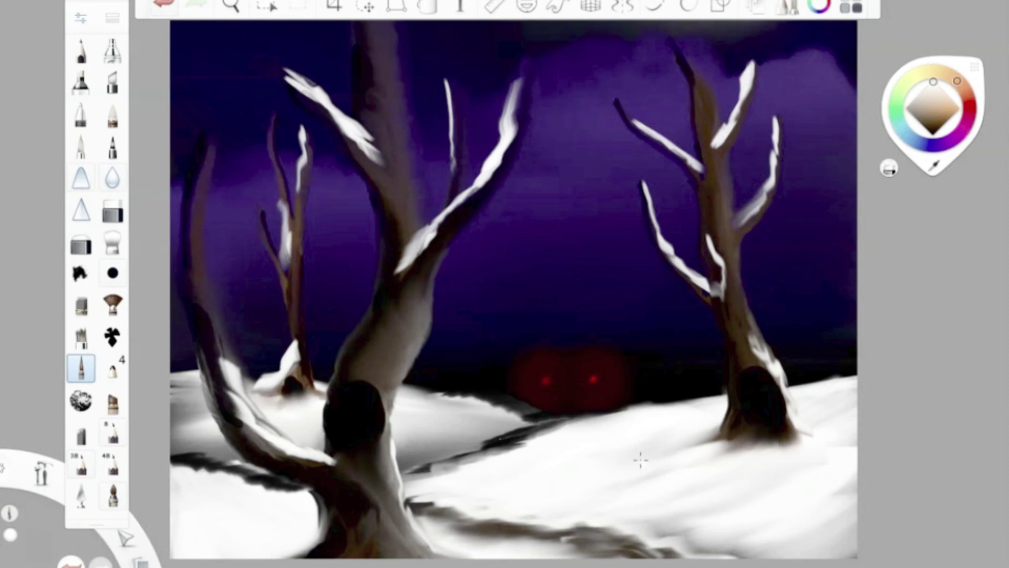
click(933, 136)
mouse_move(616, 406)
mouse_down()
mouse_move(623, 436)
mouse_move(602, 430)
mouse_move(597, 441)
mouse_up()
drag(636, 395, 628, 436)
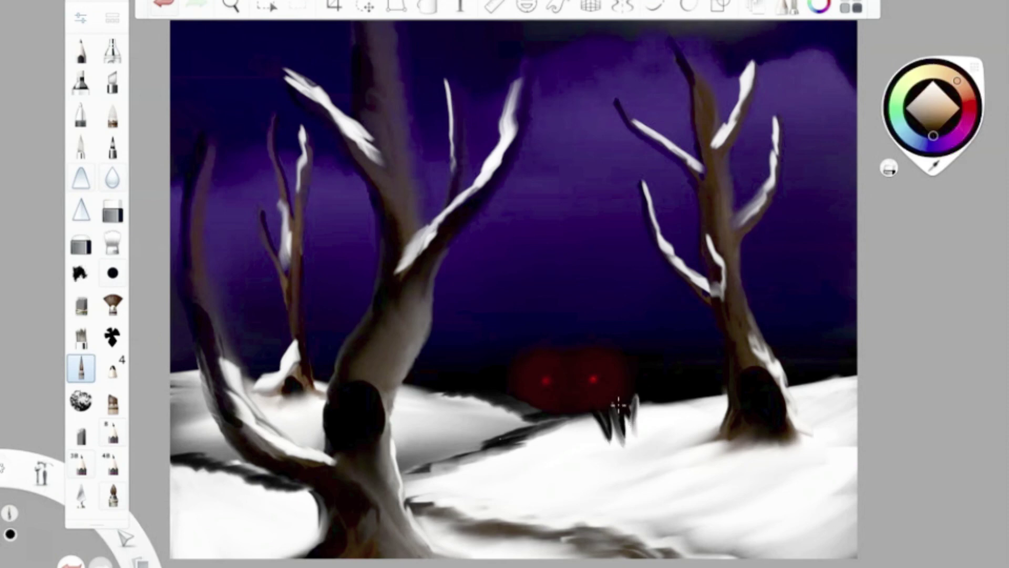
mouse_move(502, 392)
mouse_down()
mouse_move(482, 415)
mouse_move(441, 413)
mouse_up()
key(ctrl+z)
click(81, 18)
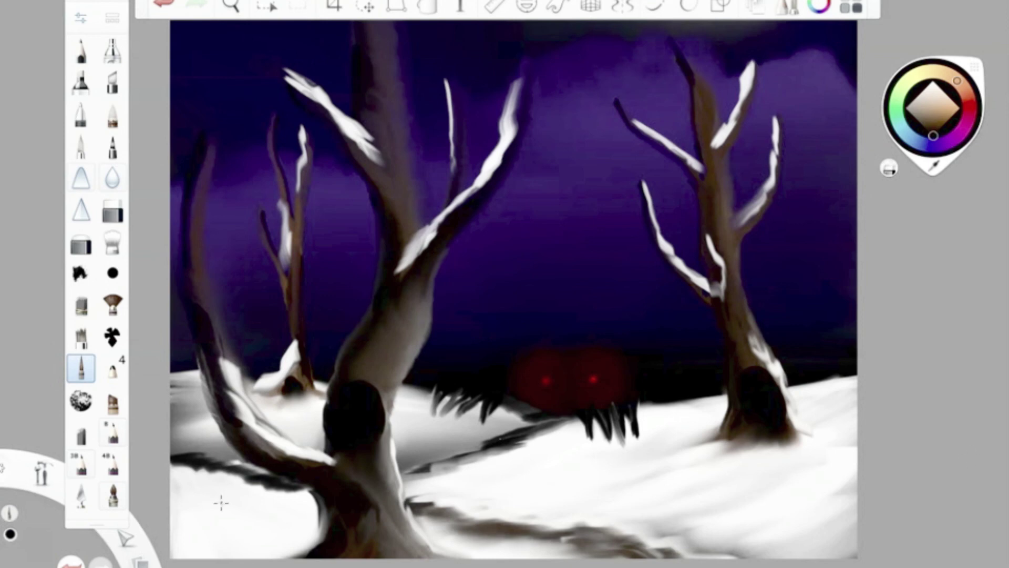
Step: Brush a pale green patch across the lower part of the right snow slope with the fan brush
click(113, 273)
click(112, 304)
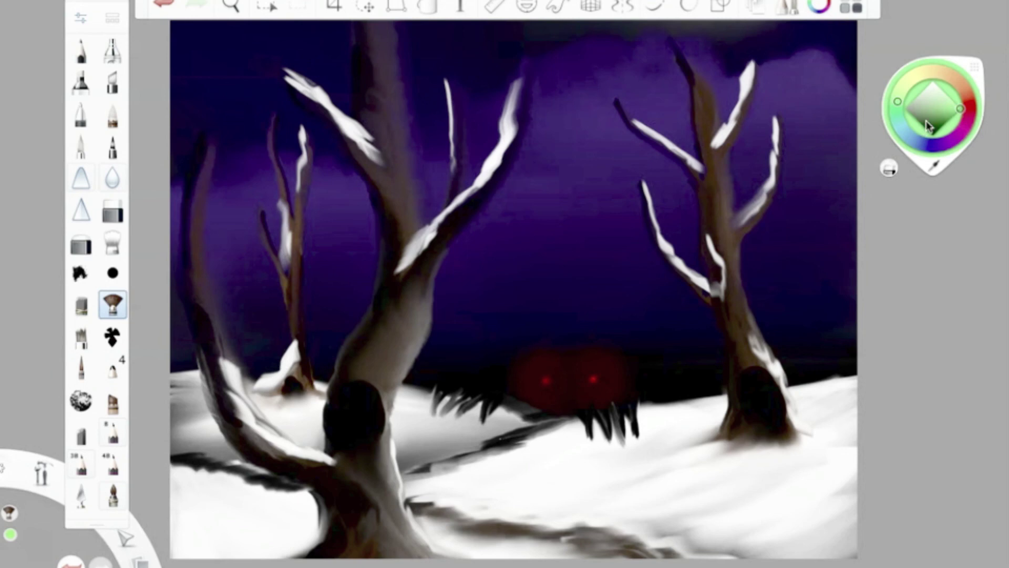
drag(683, 494, 820, 507)
Step: Cover most of the green patch with white palette-knife strokes and blend it into the snow
drag(934, 108, 933, 79)
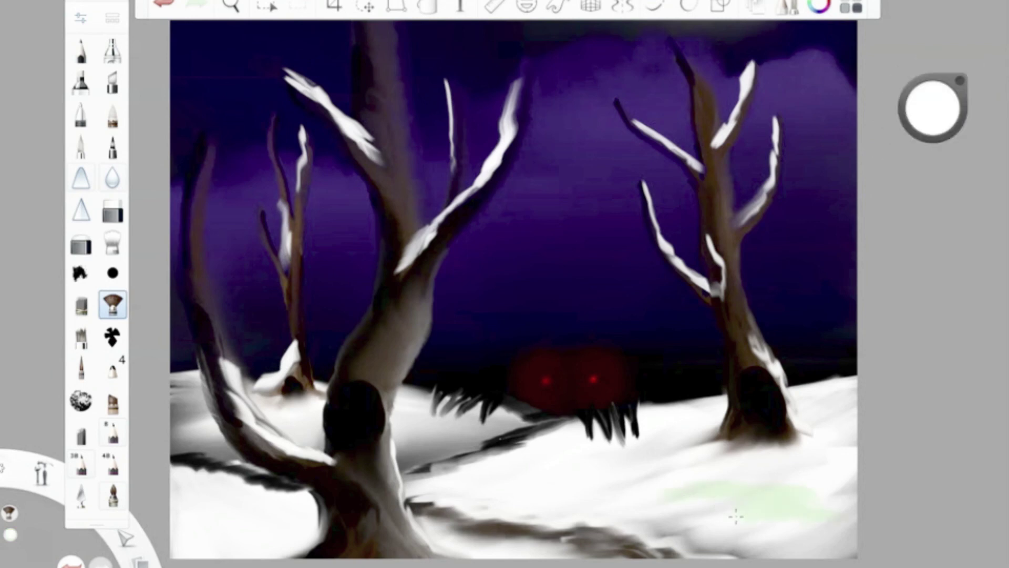
click(81, 494)
mouse_move(662, 497)
mouse_down()
mouse_move(766, 516)
mouse_move(761, 501)
mouse_move(799, 496)
mouse_up()
click(112, 240)
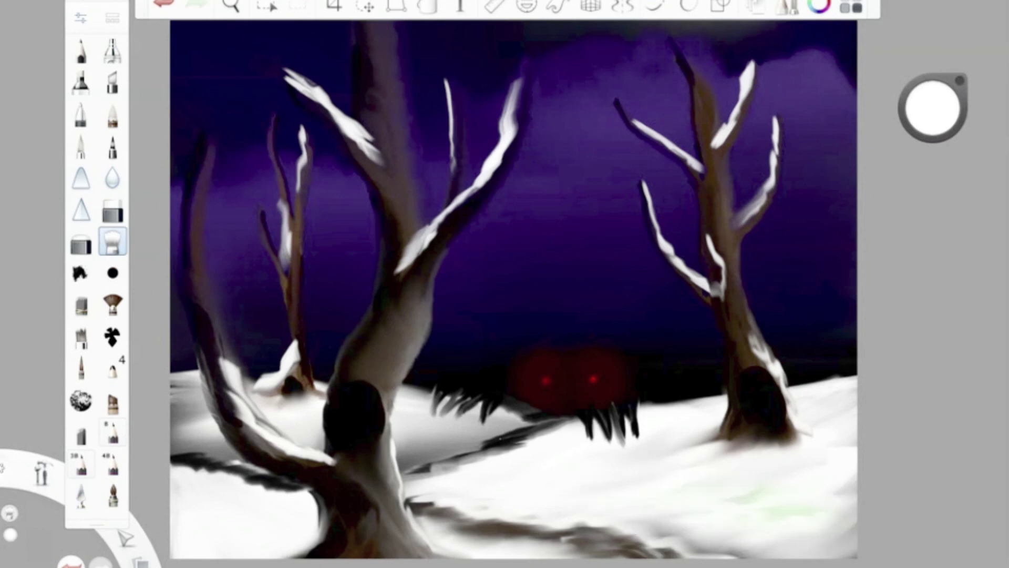
Step: Add white snow caps above the dark hollows of the trees with the palette knife
click(81, 494)
click(81, 494)
mouse_move(344, 389)
mouse_down()
mouse_move(386, 392)
mouse_move(392, 416)
mouse_up()
mouse_move(777, 388)
mouse_down()
mouse_move(730, 364)
mouse_move(764, 368)
mouse_up()
key(ctrl+z)
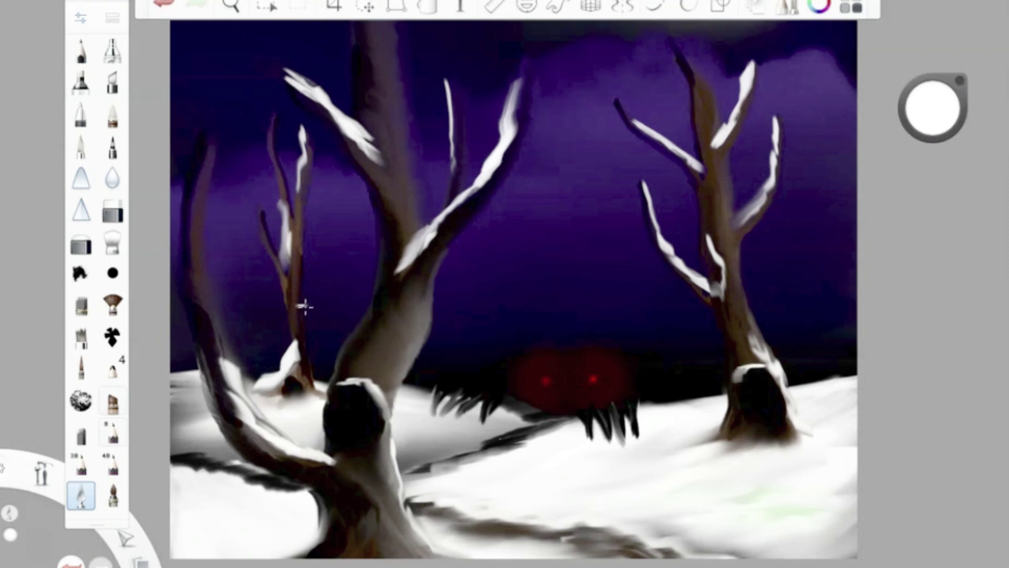
Step: Blend the base of the central tree and soften the tips of the black tufts into the snow
click(113, 241)
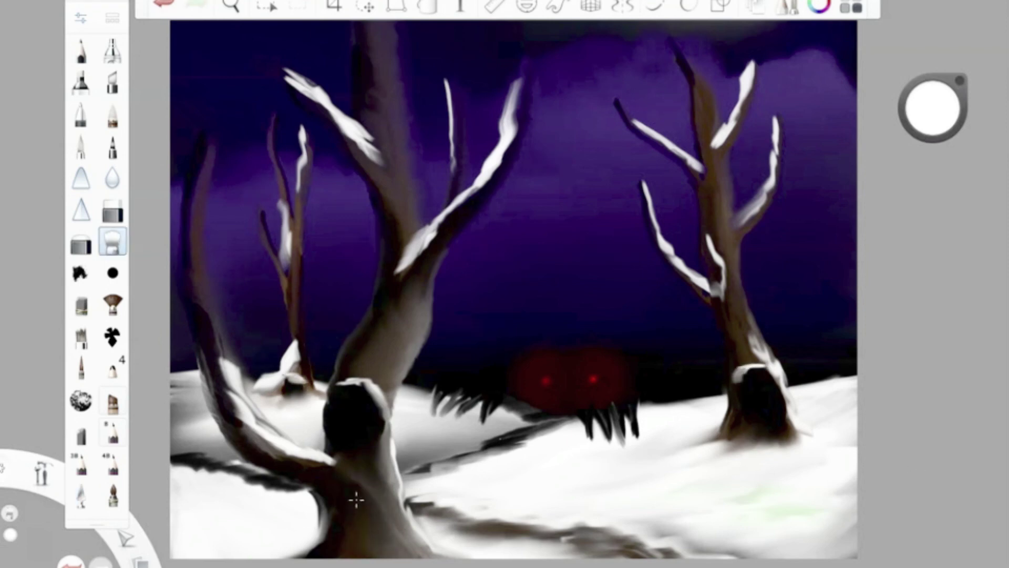
drag(578, 415, 637, 424)
drag(431, 400, 473, 421)
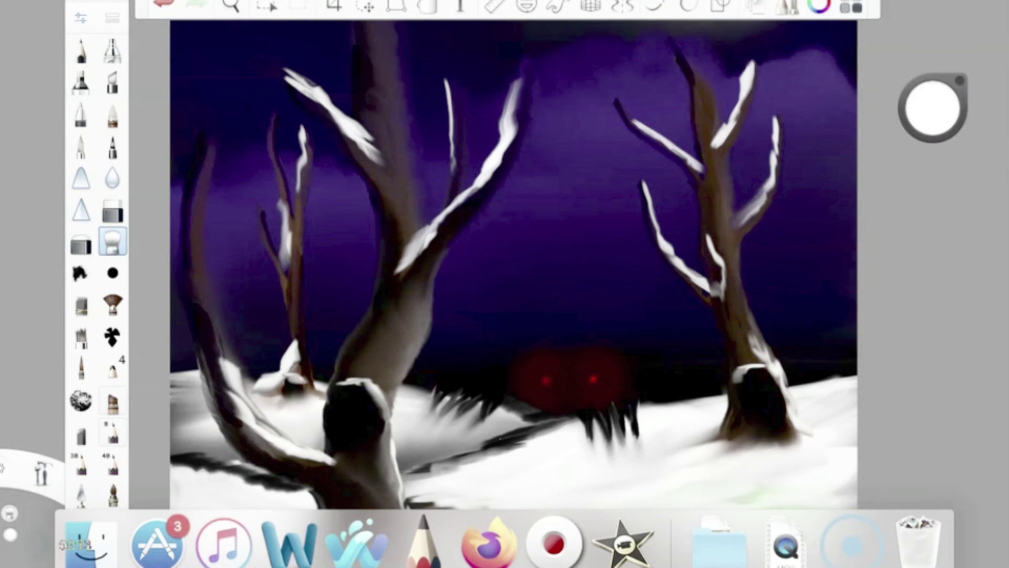
Step: Create a white crescent moon in the upper-left sky by stamping a white disc and covering part of it with dark blue
click(81, 146)
click(80, 146)
click(207, 58)
click(260, 118)
key(ctrl+z)
click(213, 52)
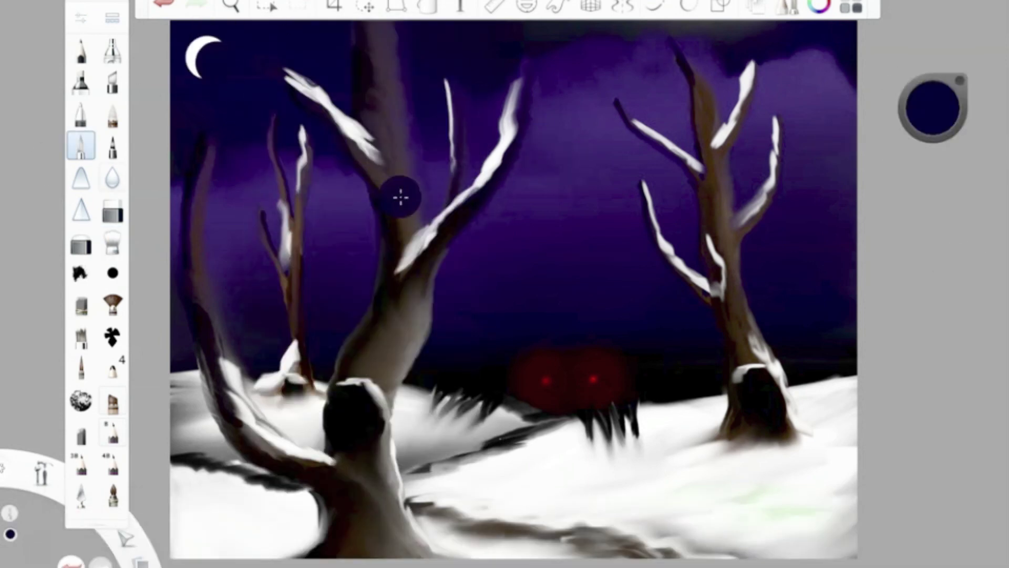
Step: Airbrush a faint white glow around the crescent moon and tone it down with dark blue
click(112, 50)
drag(933, 108, 933, 66)
click(112, 50)
click(269, 66)
drag(221, 53, 210, 79)
drag(933, 107, 933, 132)
mouse_move(231, 68)
mouse_down()
mouse_move(251, 85)
mouse_move(192, 63)
mouse_up()
drag(236, 97, 194, 42)
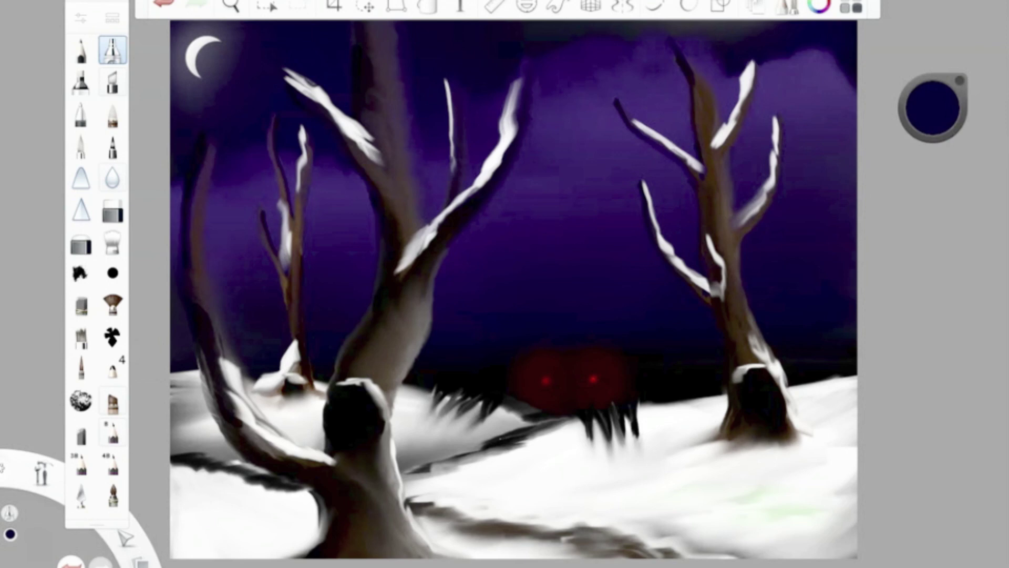
Step: Sign the painting with a small red pencil monogram in the lower-right corner of the snow
click(80, 50)
click(933, 108)
click(977, 107)
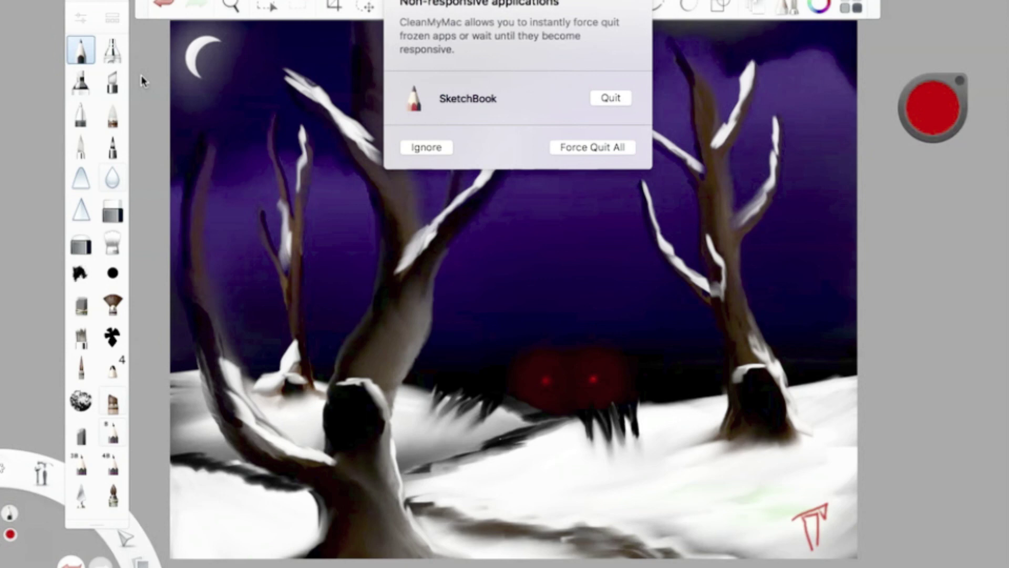
text(the joy of bob ross 1)
key(BackSpace)
key(BackSpace)
key(BackSpace)
key(BackSpace)
key(BackSpace)
key(BackSpace)
key(BackSpace)
key(BackSpace)
key(BackSpace)
key(BackSpace)
key(BackSpace)
key(BackSpace)
key(BackSpace)
key(BackSpace)
key(BackSpace)
key(BackSpace)
key(BackSpace)
key(BackSpace)
key(BackSpace)
key(BackSpace)
Step: Save the painting as "Winter Funderland" in PNG format in the Pictures folder
text(Winter Funderland)
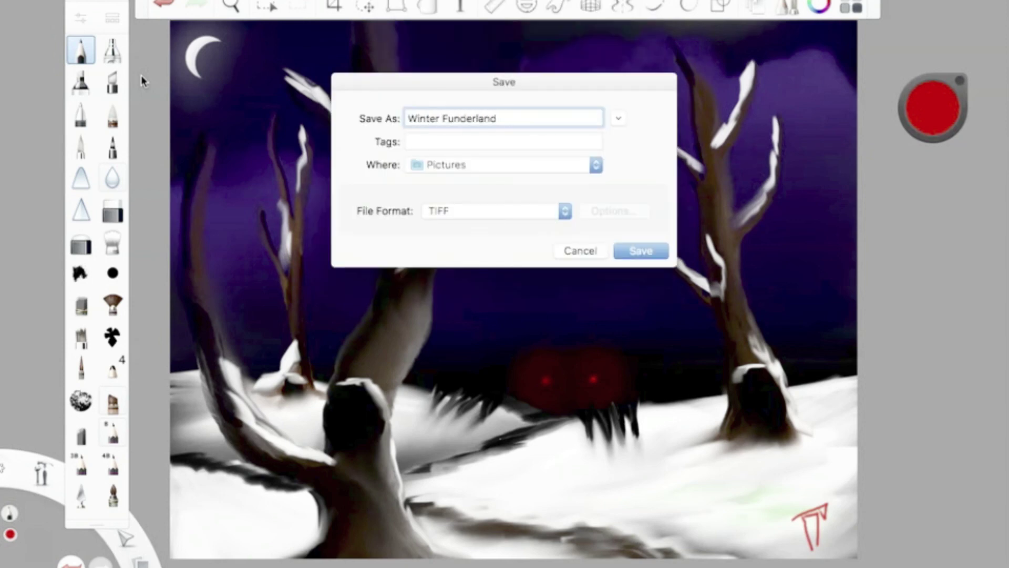
click(443, 211)
click(450, 248)
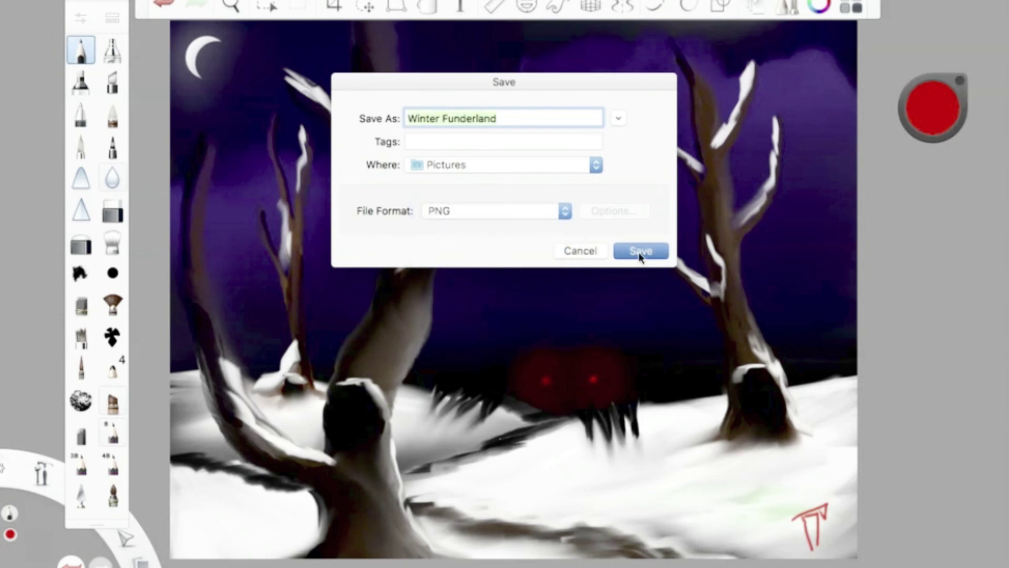
click(641, 252)
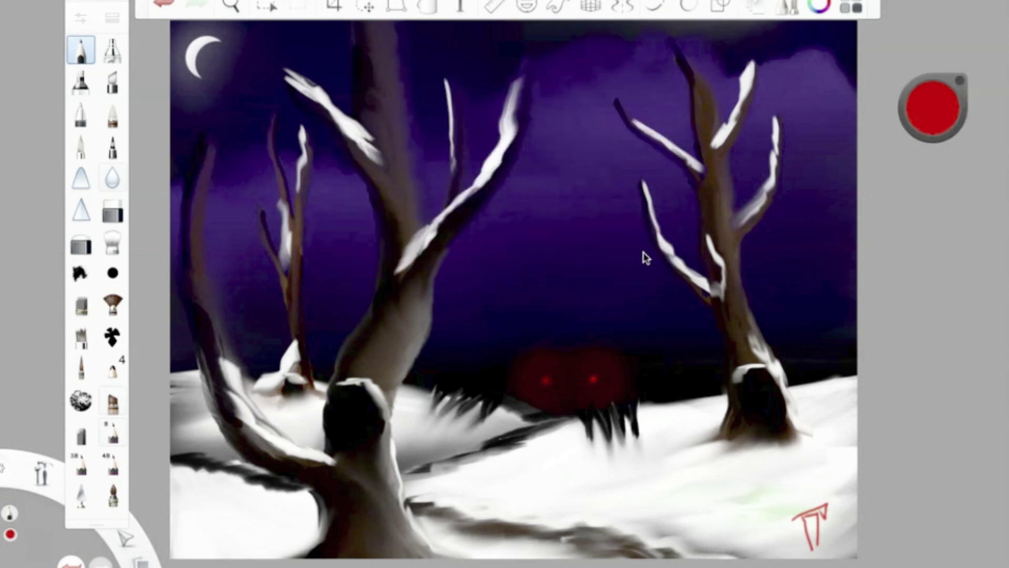
key(Tab)
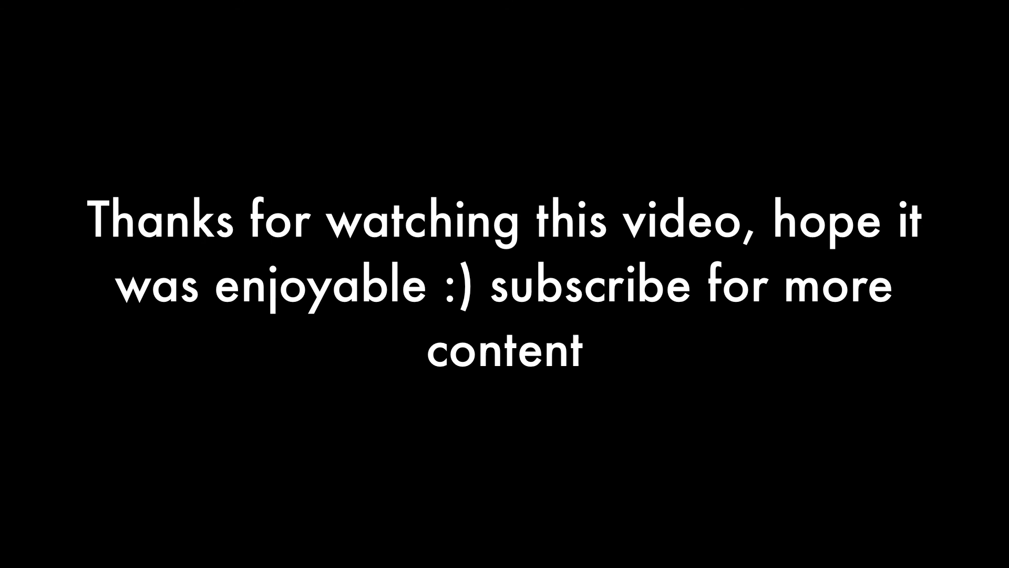